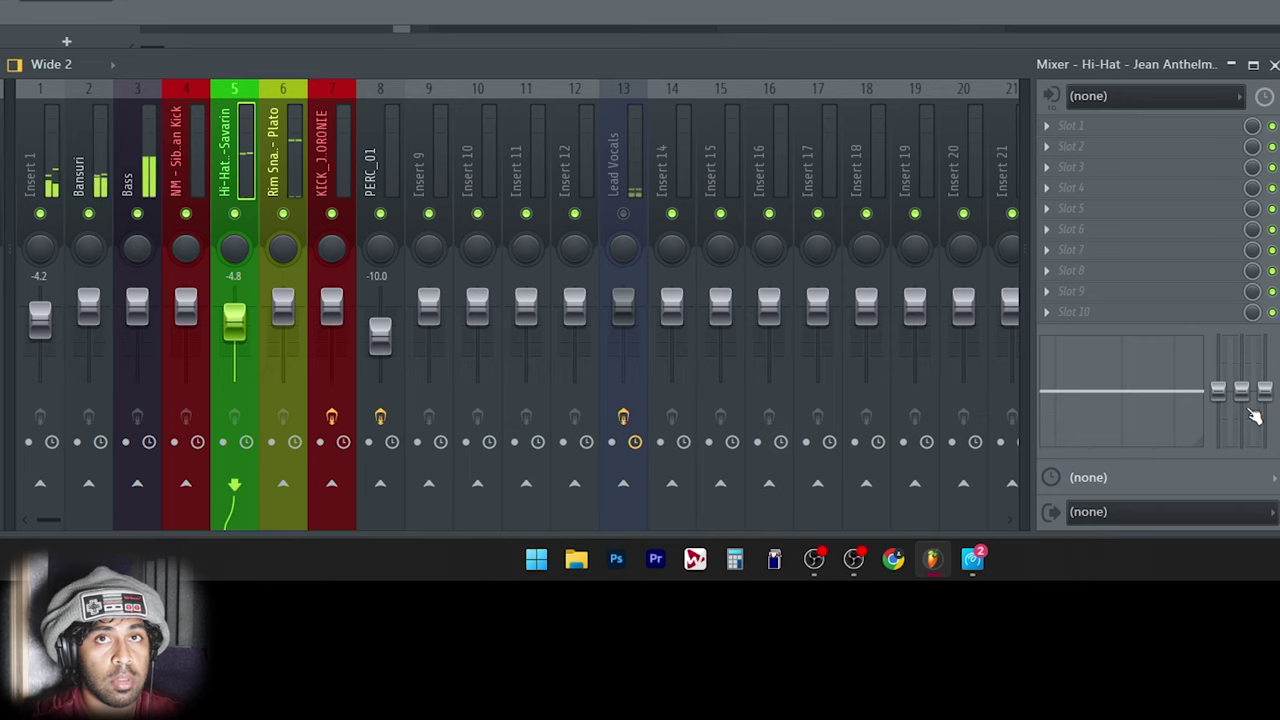
Lower the Rim Snare mixer track to -1.8 dB and route mixer tracks 5 to 8 to Insert 10.
left_click(296, 158)
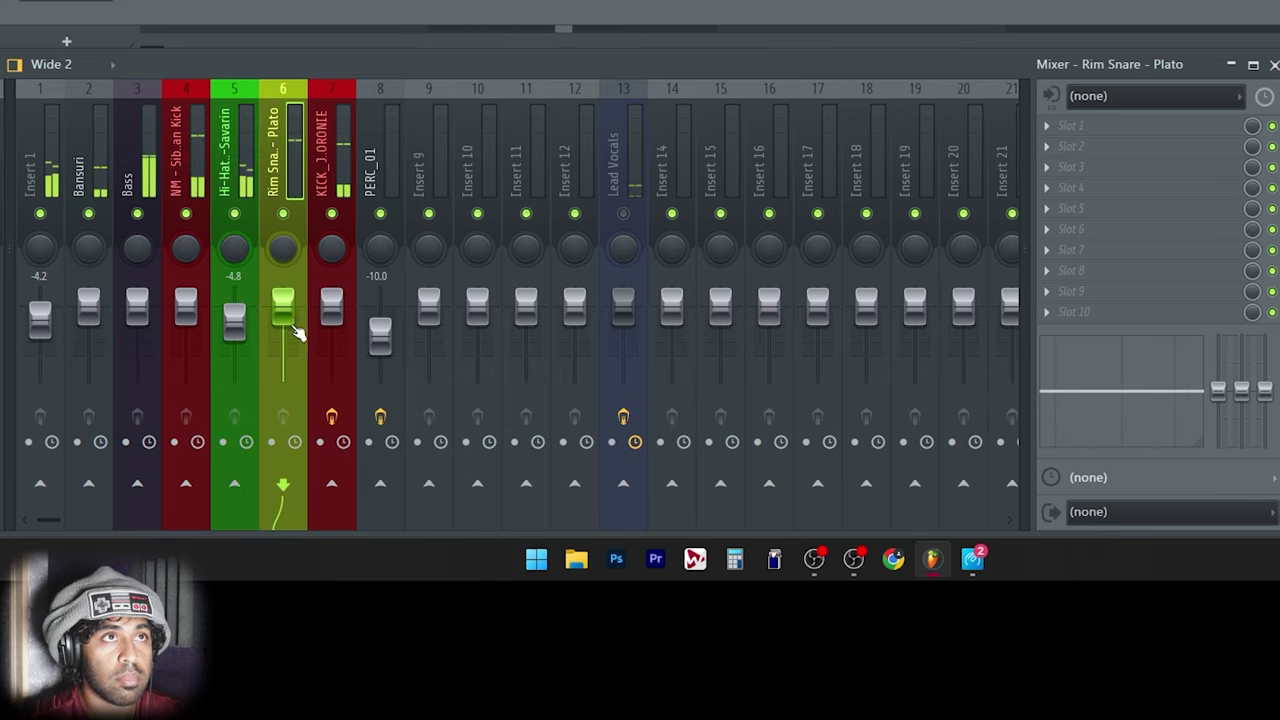
left_click(334, 322)
left_click_drag(238, 146, 344, 164)
right_click(489, 494)
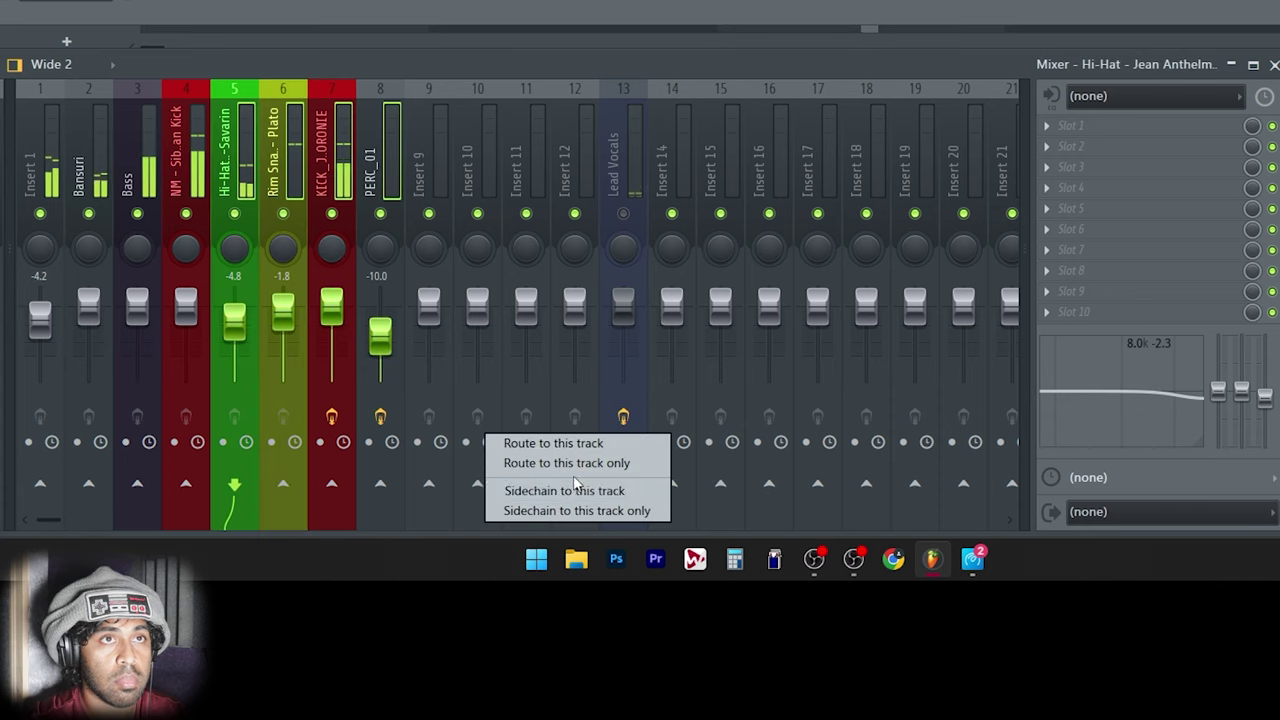
left_click(586, 443)
Rename mixer Insert 10 to Reverb and load Fruity Reeverb 2 on it.
left_click(484, 230)
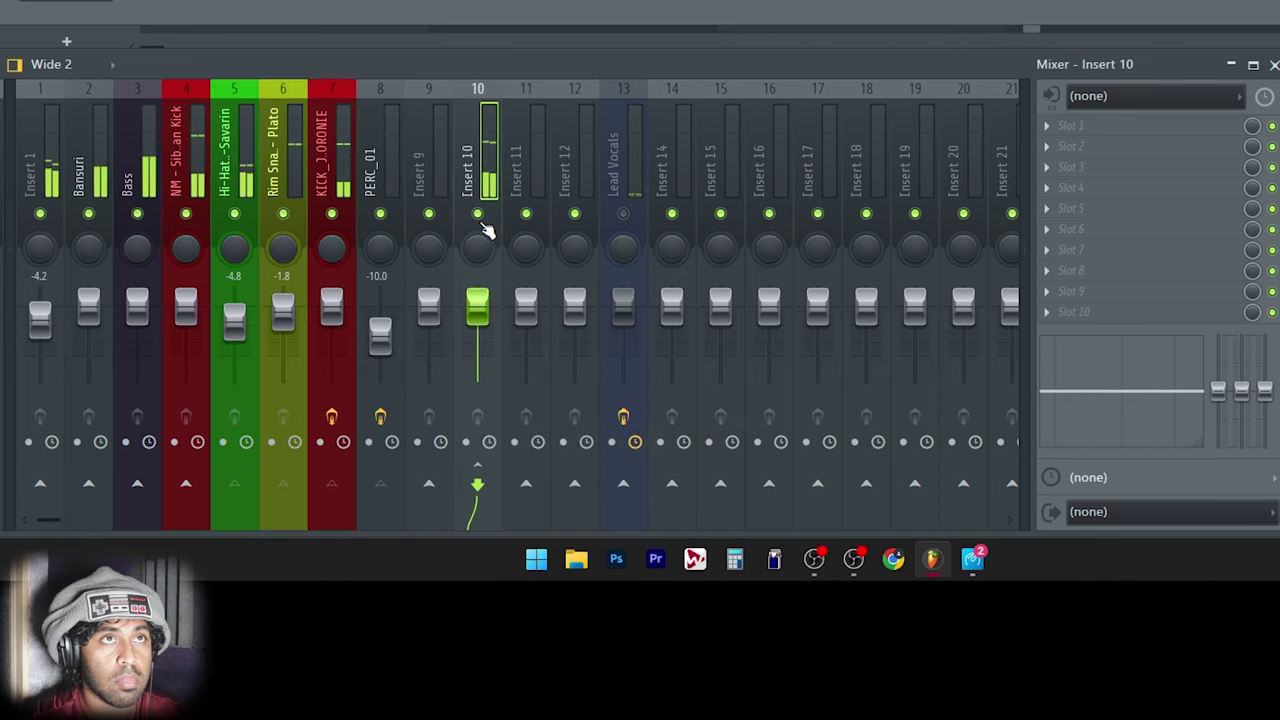
right_click(481, 153)
mouse_move(672, 40)
left_click(840, 380)
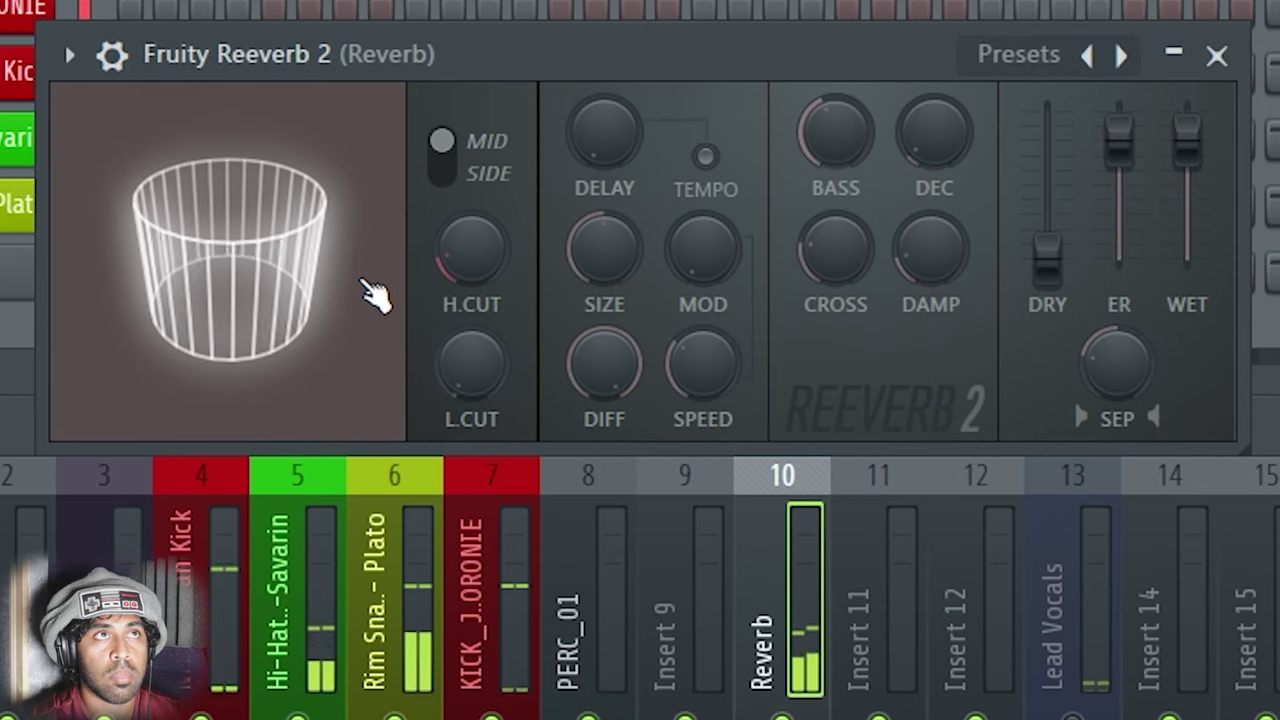
Increase the reverb's room size and cut the mixer track's 8 kHz EQ band to -16.8 dB.
left_click_drag(604, 250, 604, 190)
left_click_drag(908, 249, 908, 292)
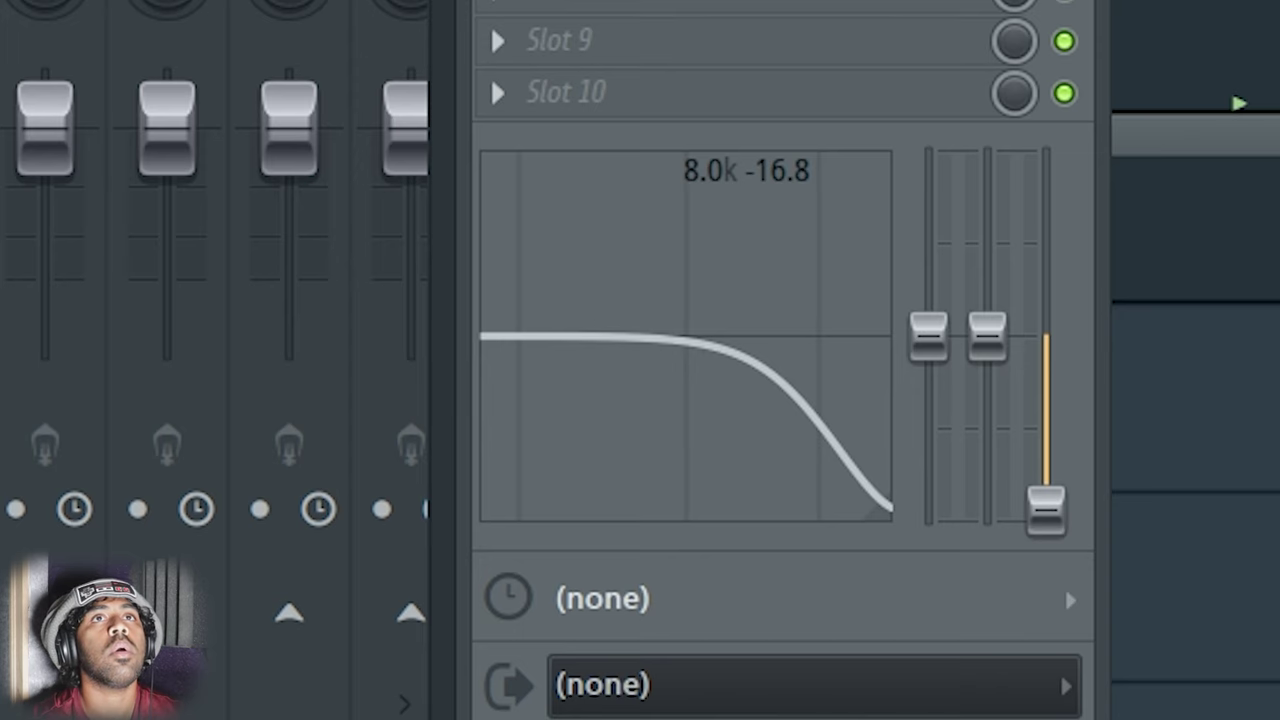
left_click_drag(680, 40, 680, 0)
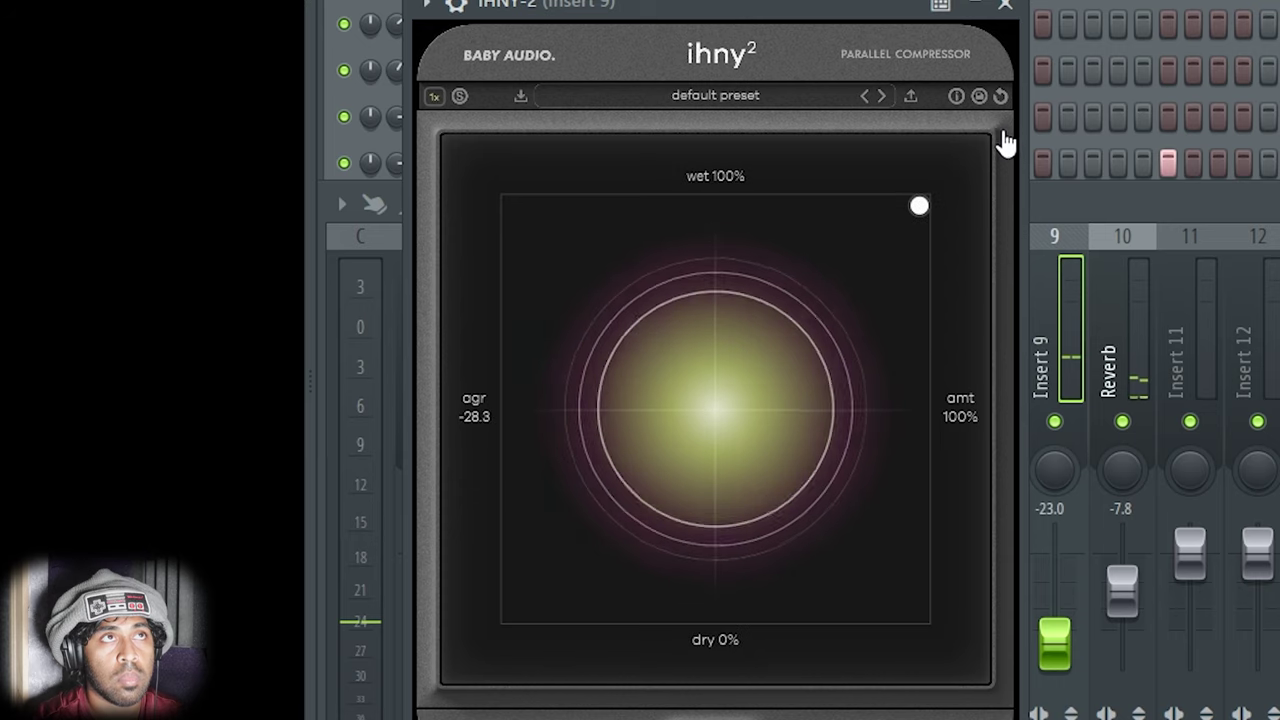
Set the ihny-2 compressor on Insert 9 to a medium amount at full wet, and raise that track's level to -20.1 dB.
left_click_drag(1005, 143, 700, 55)
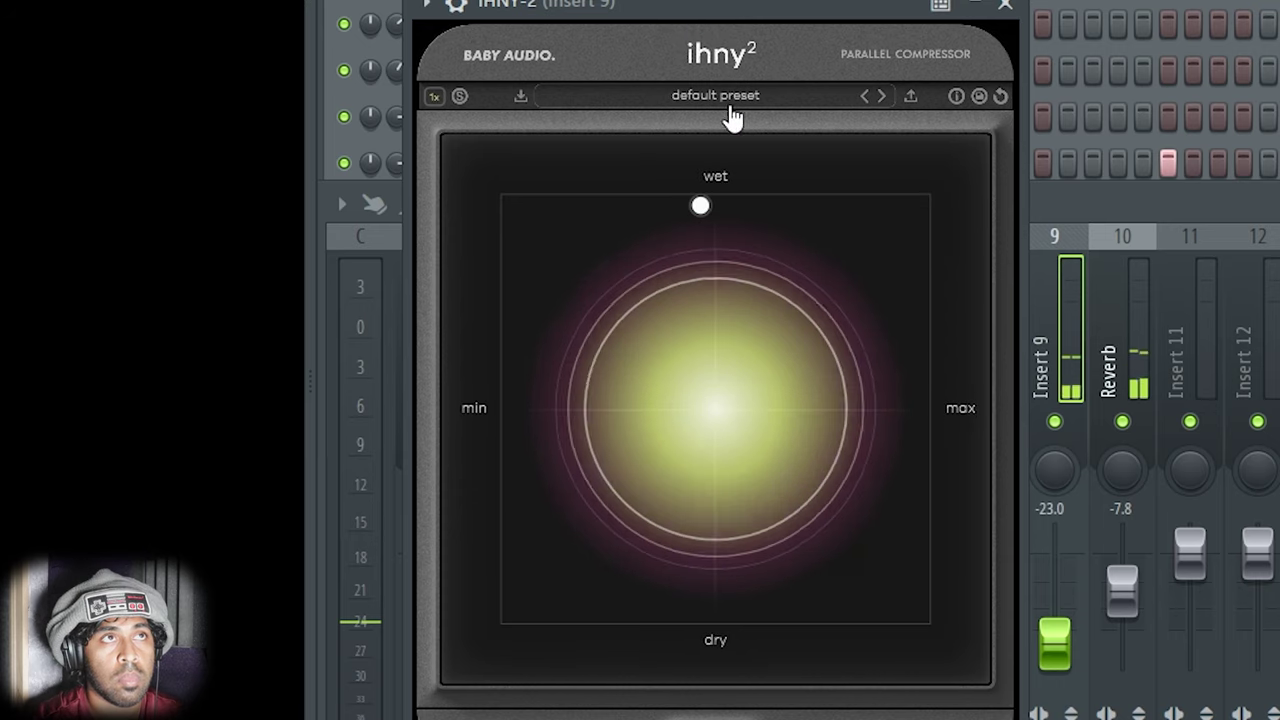
left_click_drag(701, 207, 737, 177)
left_click_drag(1058, 638, 1058, 611)
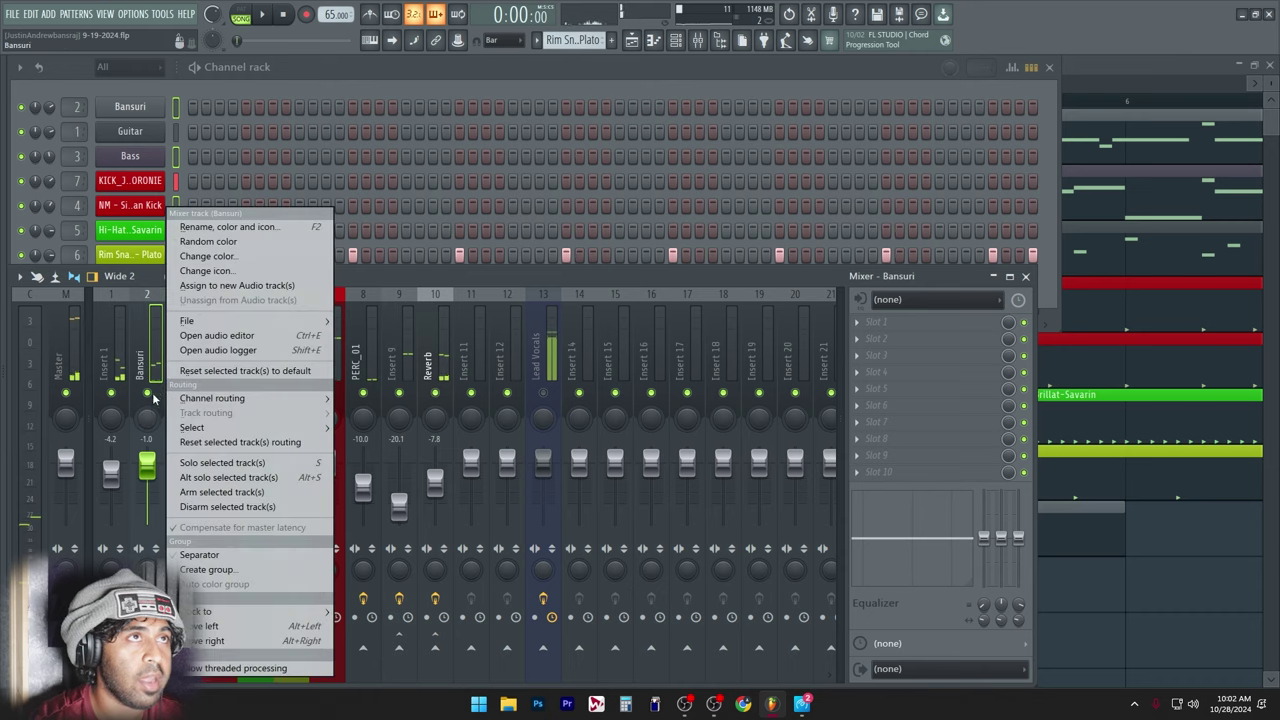
Solo the Bansuri mixer track during playback, load Doubler2 Stereo in its first effect slot and reposition the plugin window.
left_click(150, 394)
key("space")
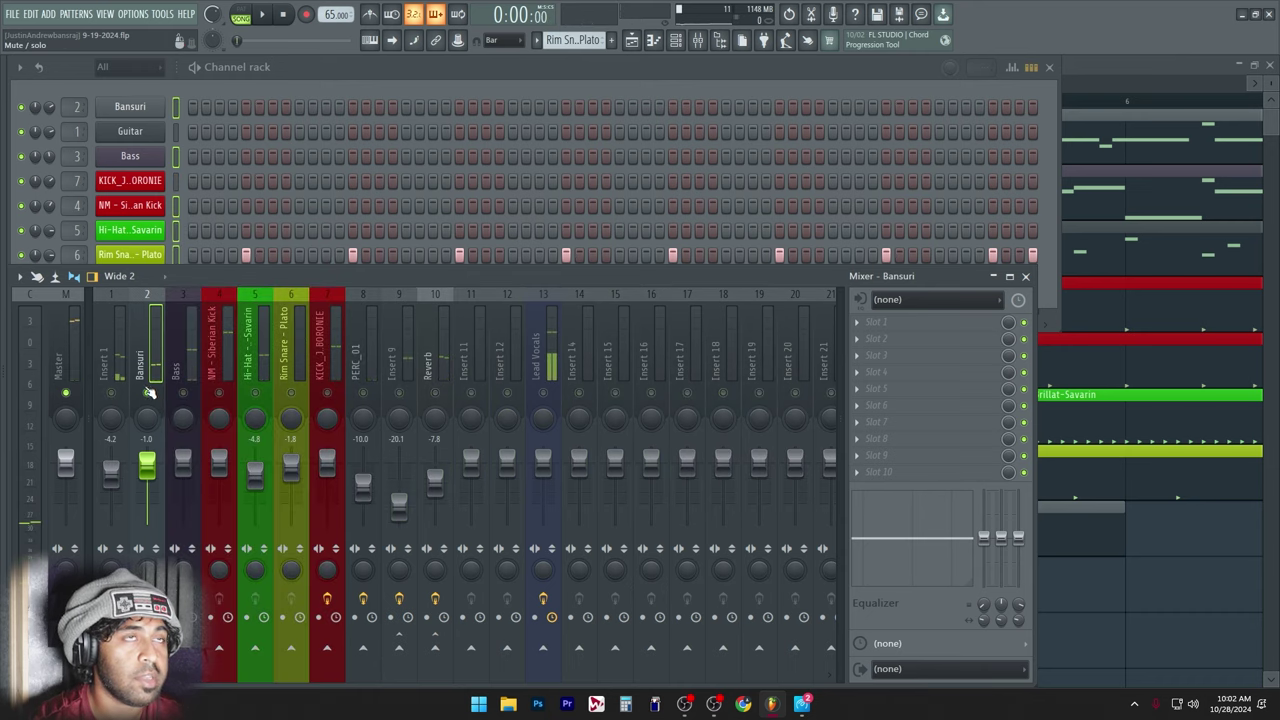
left_click(897, 329)
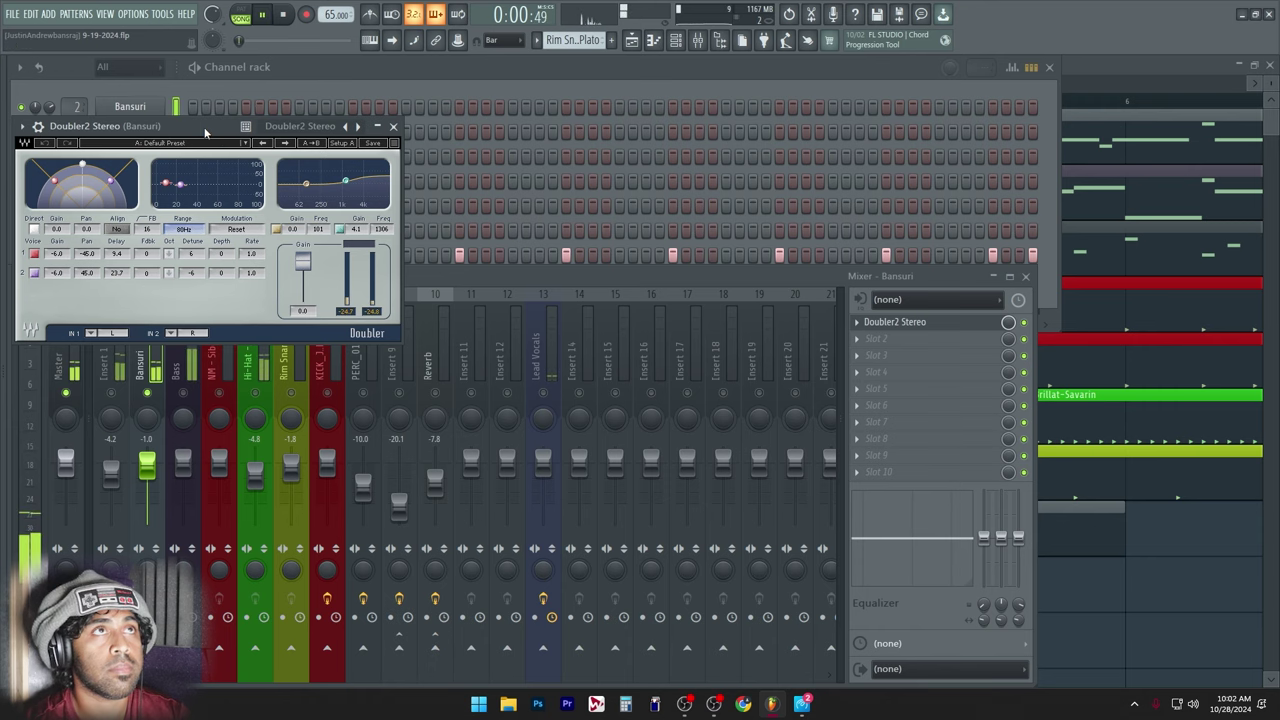
left_click(214, 143)
left_click(173, 124)
left_click_drag(181, 130, 557, 214)
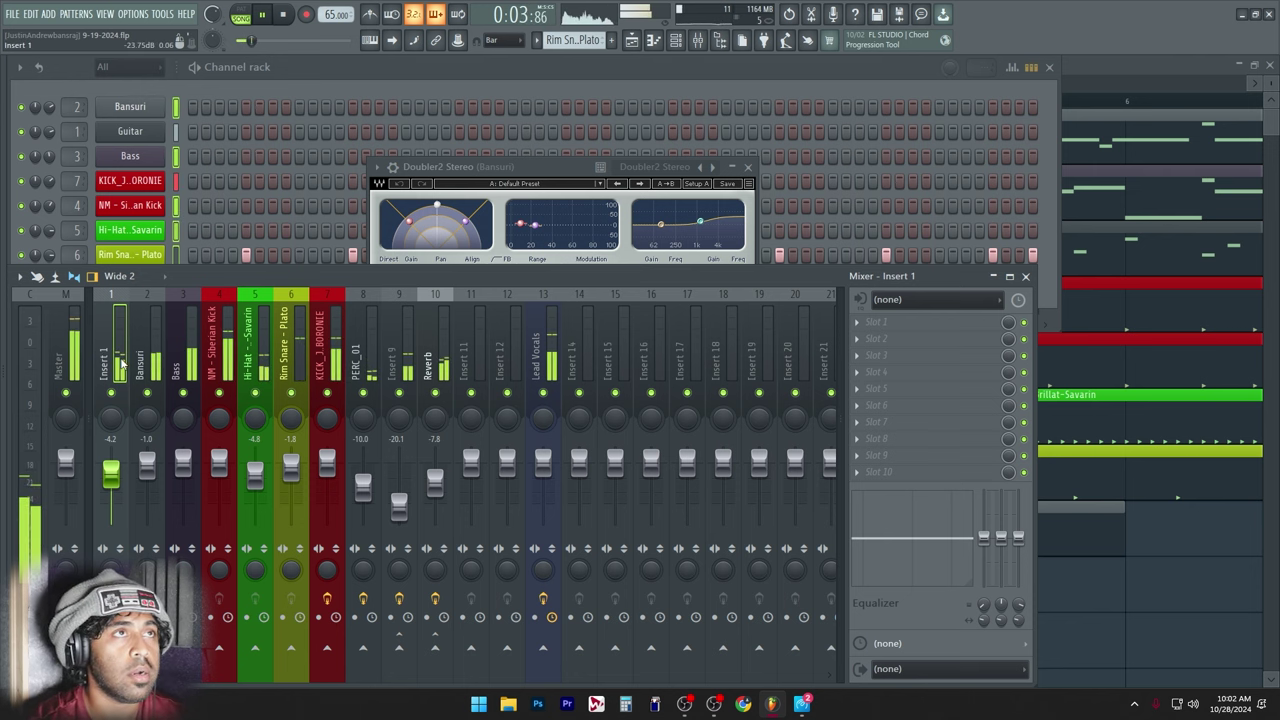
Duplicate all playlist clips spanning bars 5 to 8 so that the copies start at bar 9.
left_click(568, 350)
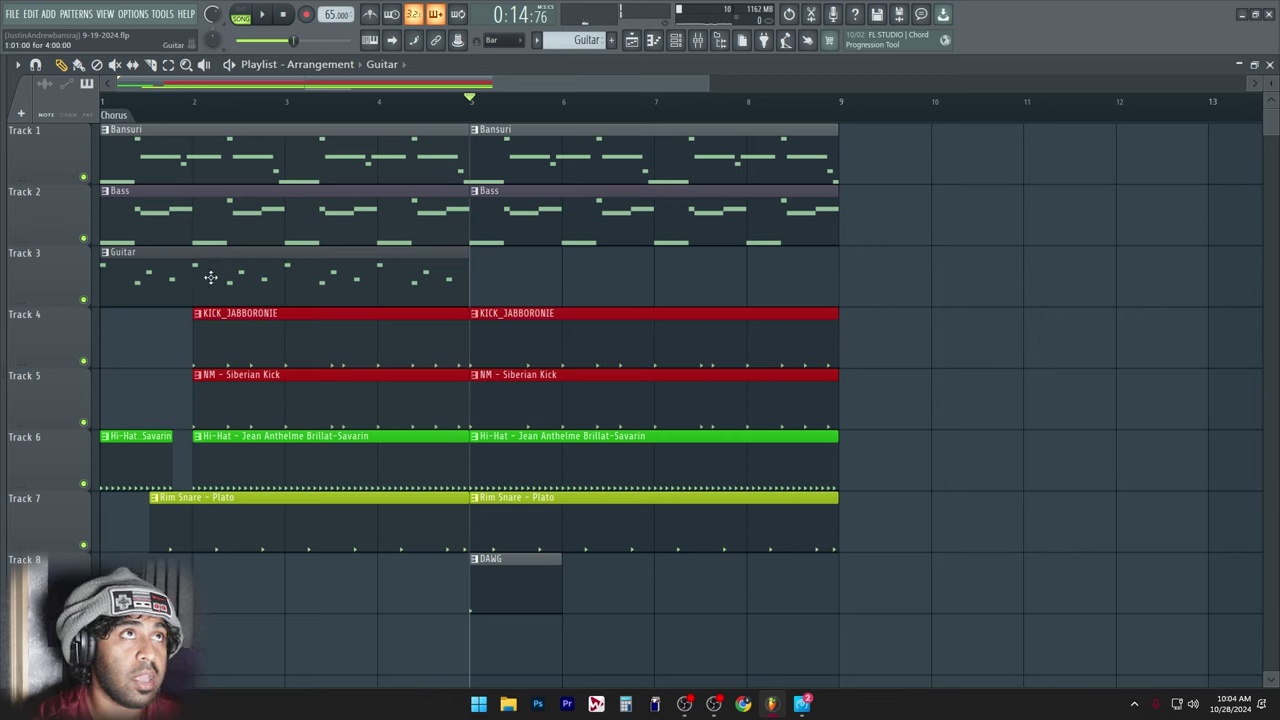
key("space")
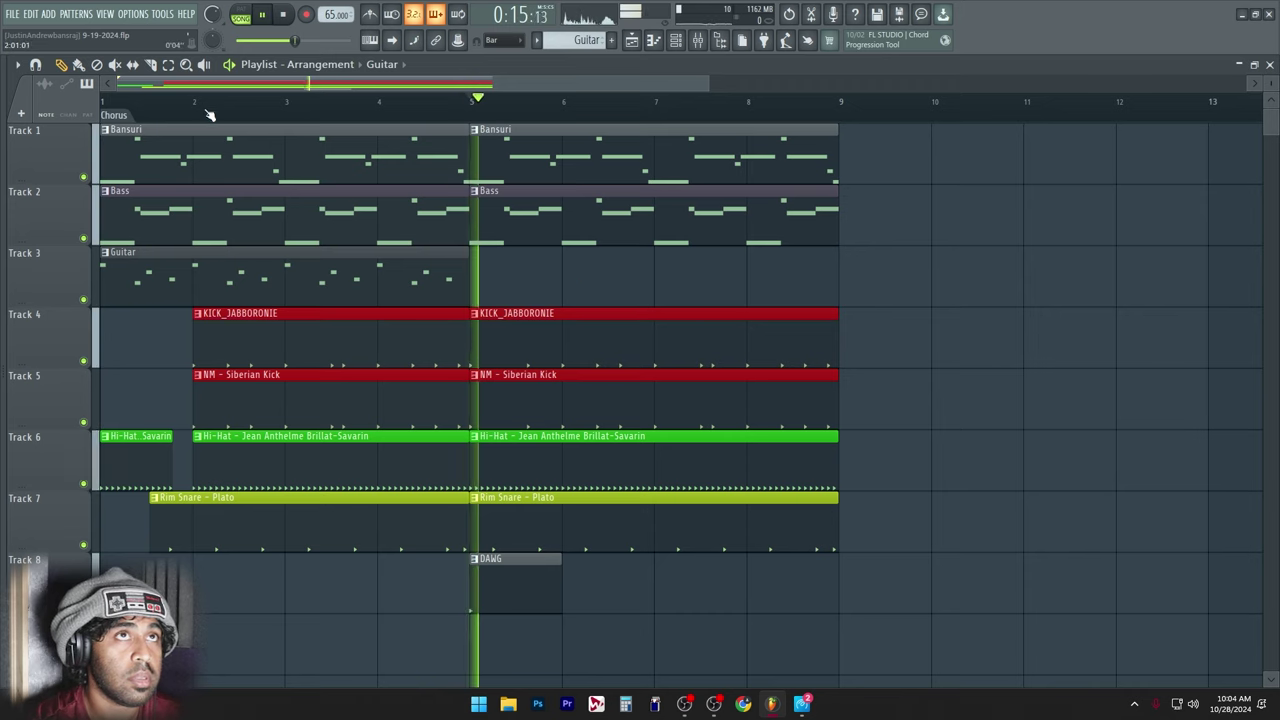
left_click_drag(780, 609, 486, 123)
key("ctrl+b")
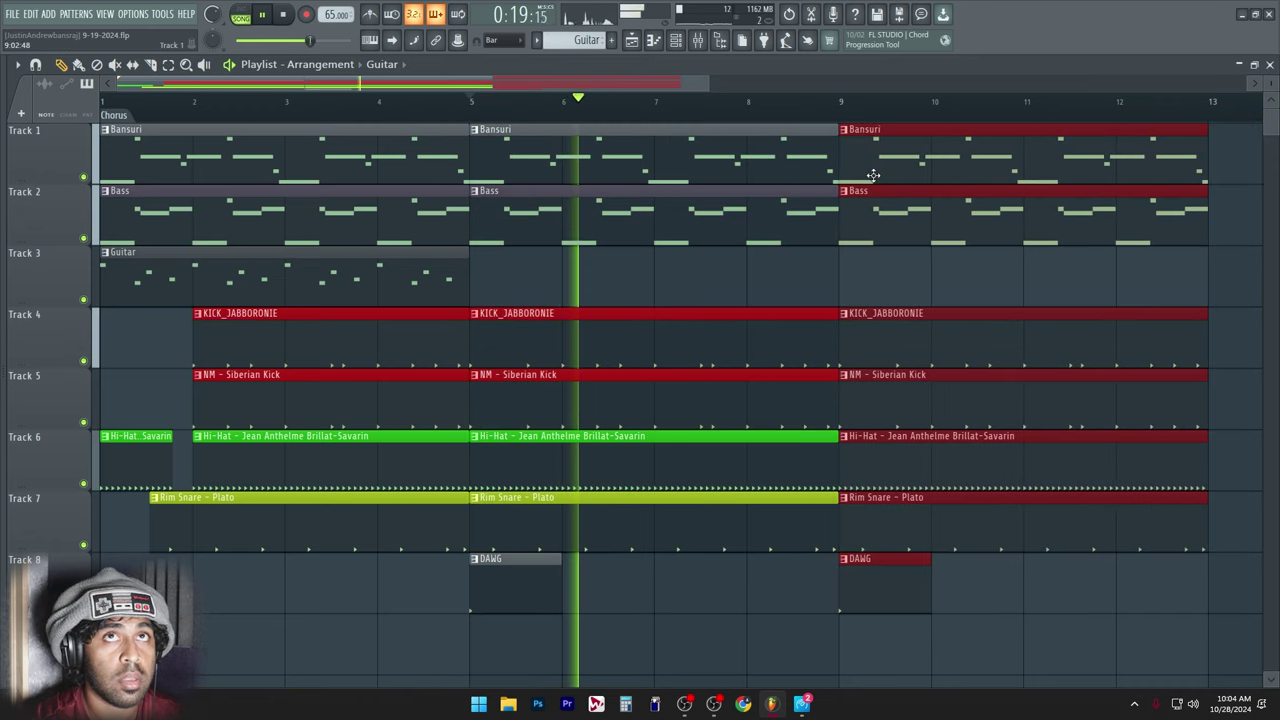
key("space")
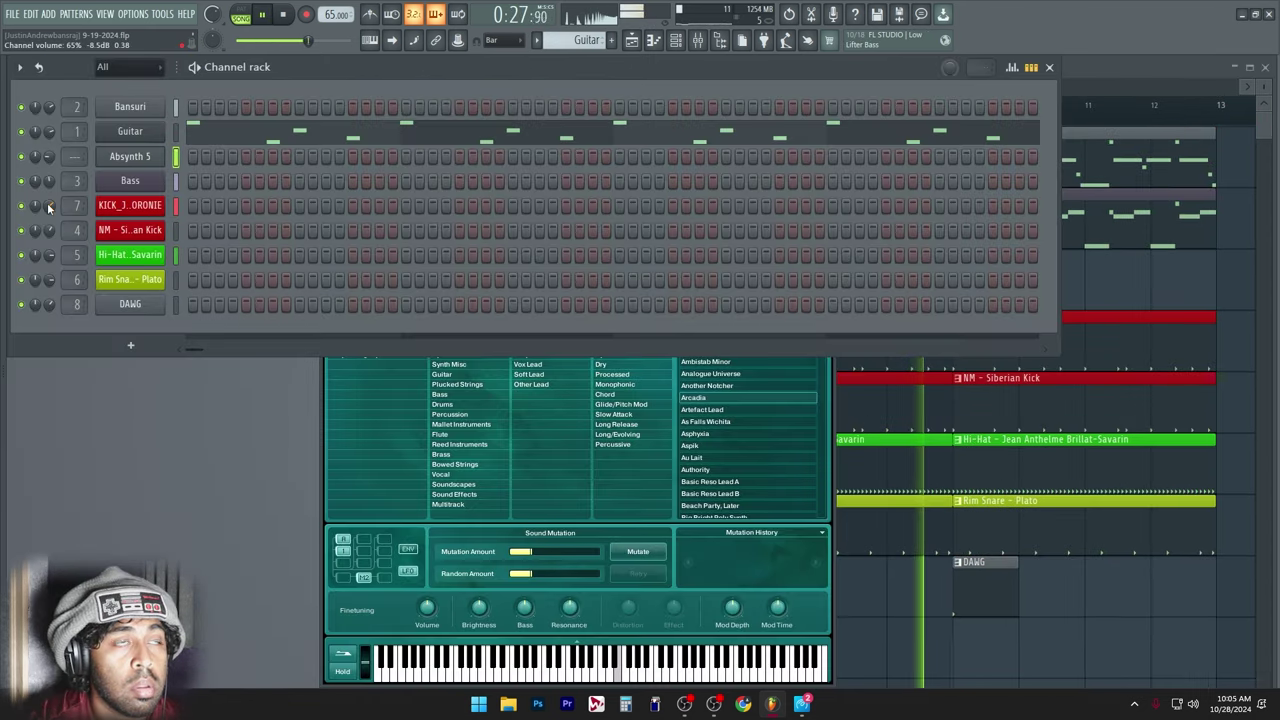
Bring the Absynth 5 plugin window to the front and reposition it.
left_click(321, 447)
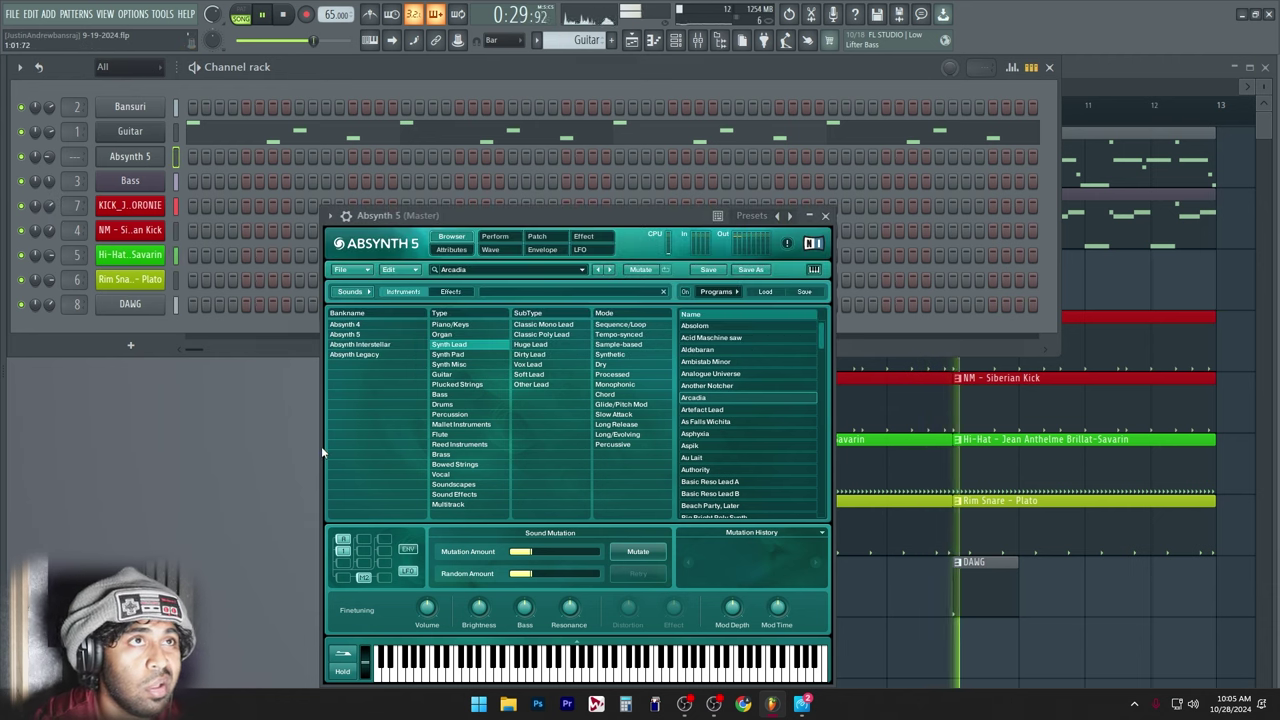
left_click_drag(480, 232, 385, 205)
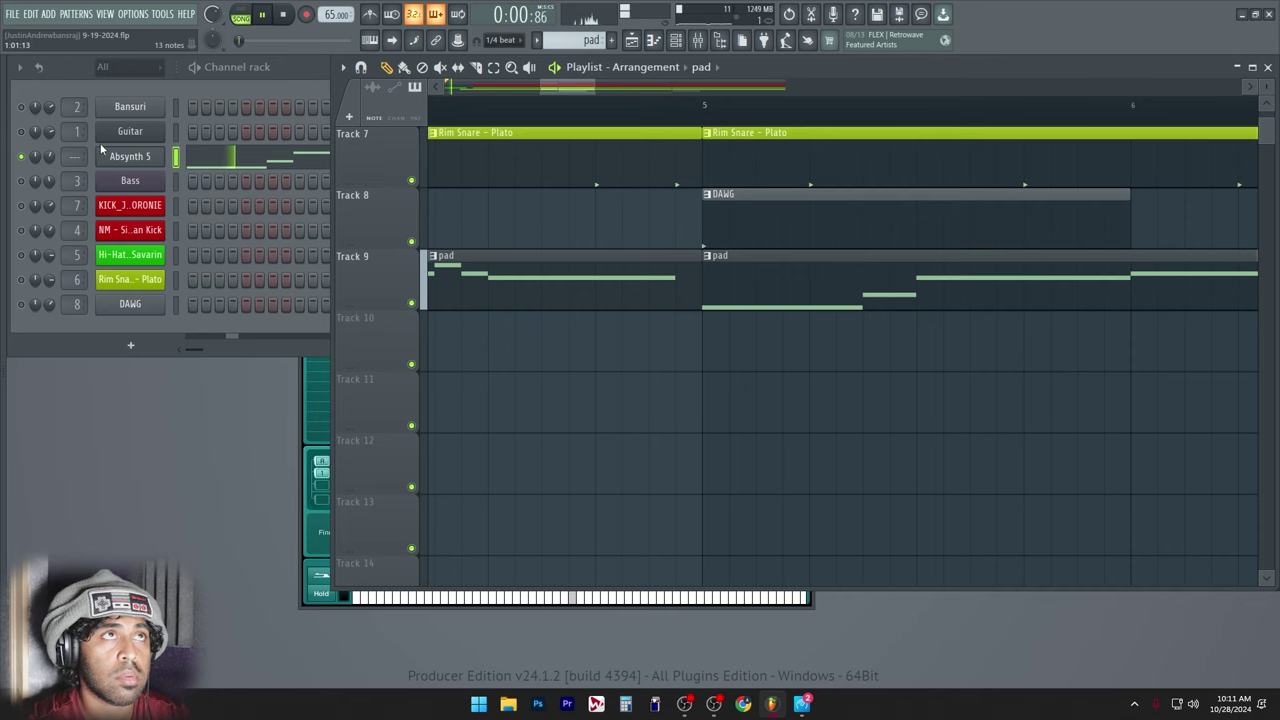
Switch off oscillator channels A and C in Absynth 5's Daydreamer patch, keep channel B active and close the plugin.
left_click(104, 152)
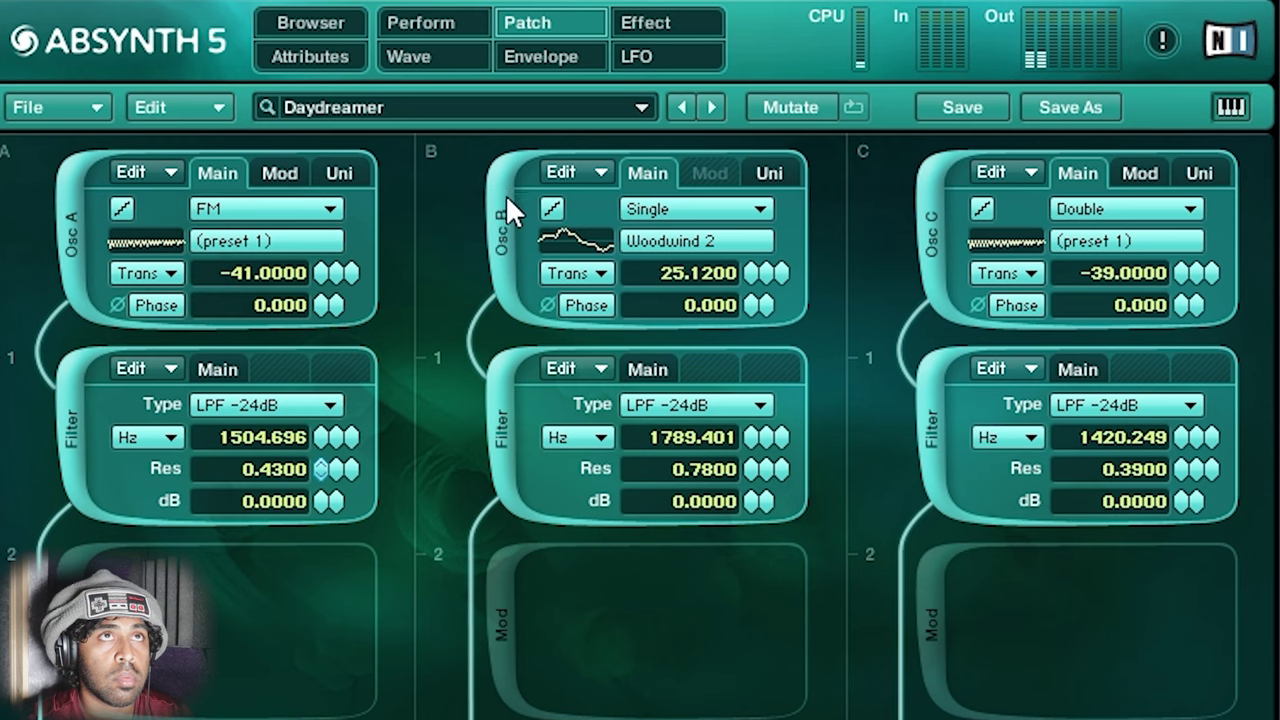
left_click(508, 232)
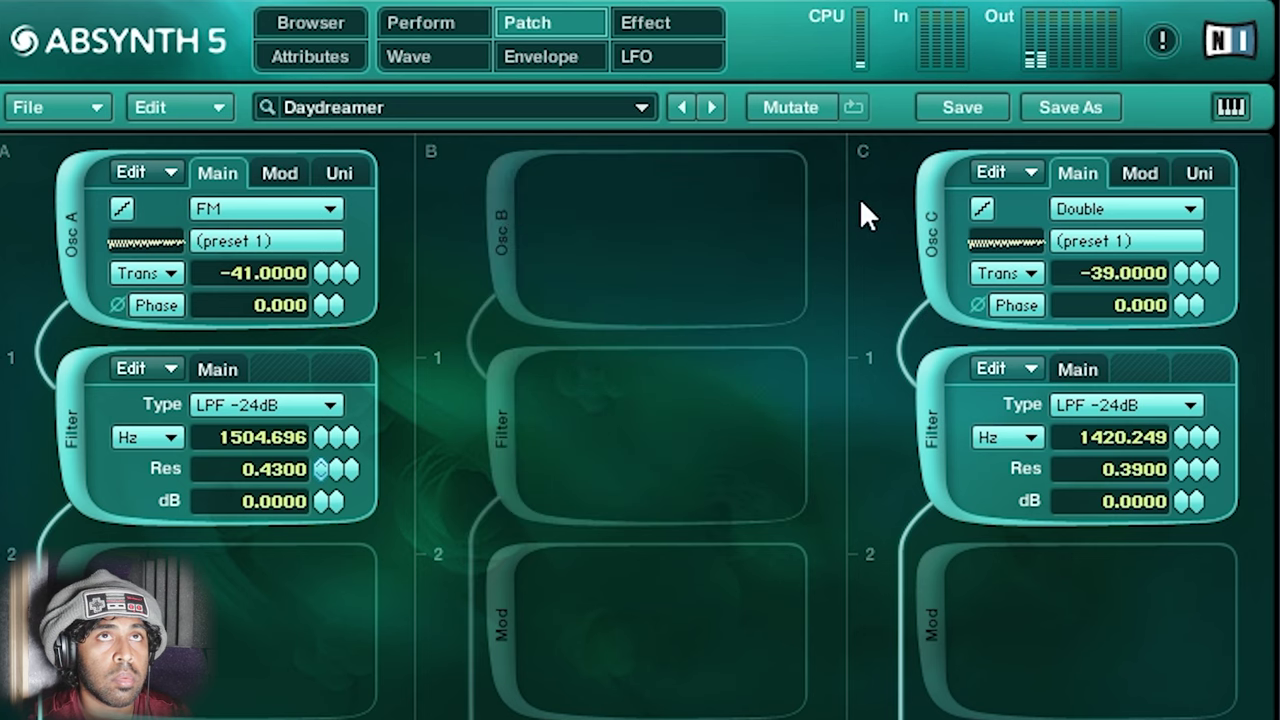
left_click(924, 231)
left_click(492, 212)
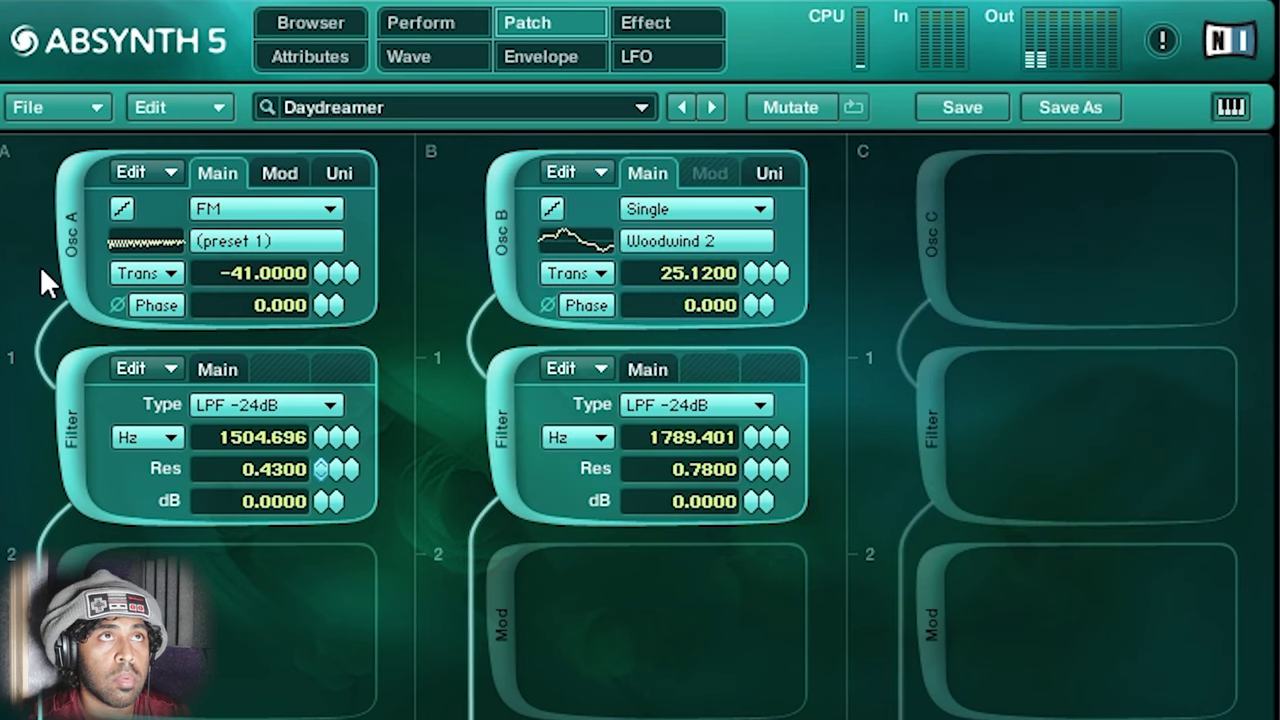
left_click(66, 235)
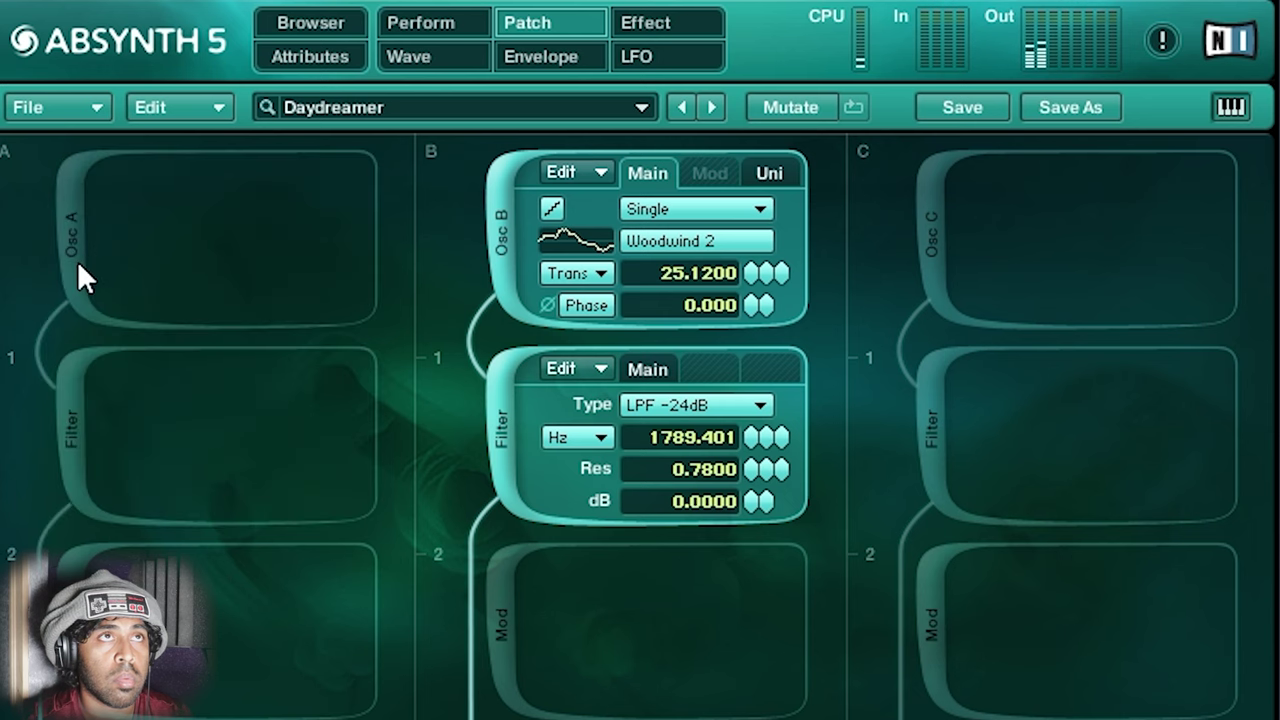
left_click(82, 285)
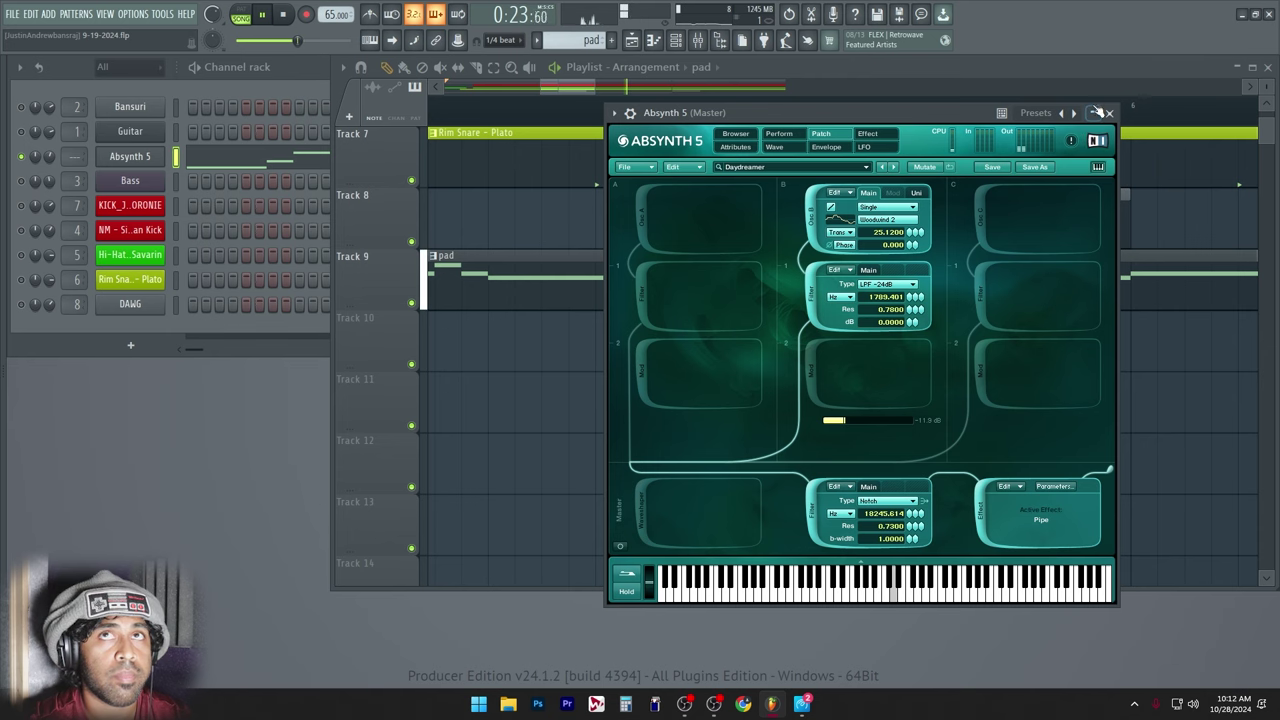
left_click(1110, 114)
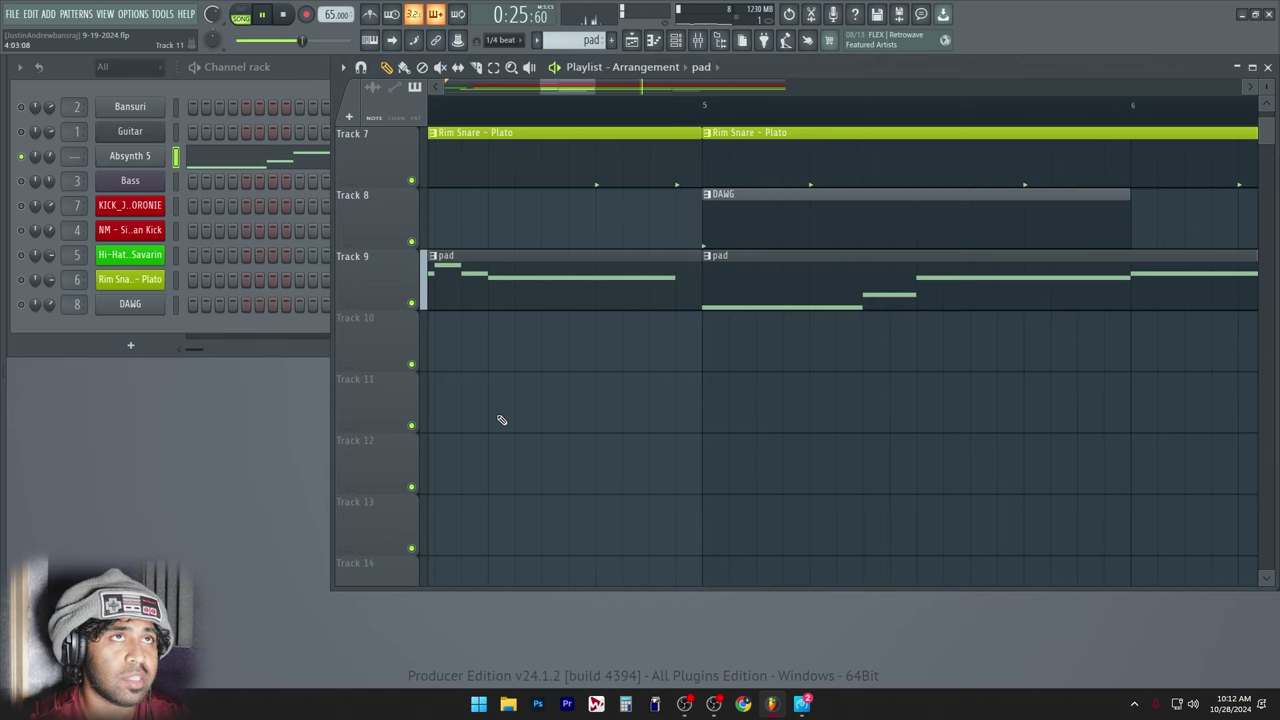
Unsolo the Absynth 5 channel and play the full arrangement from the start.
right_click(22, 158)
key("space")
right_click(610, 410, "ctrl")
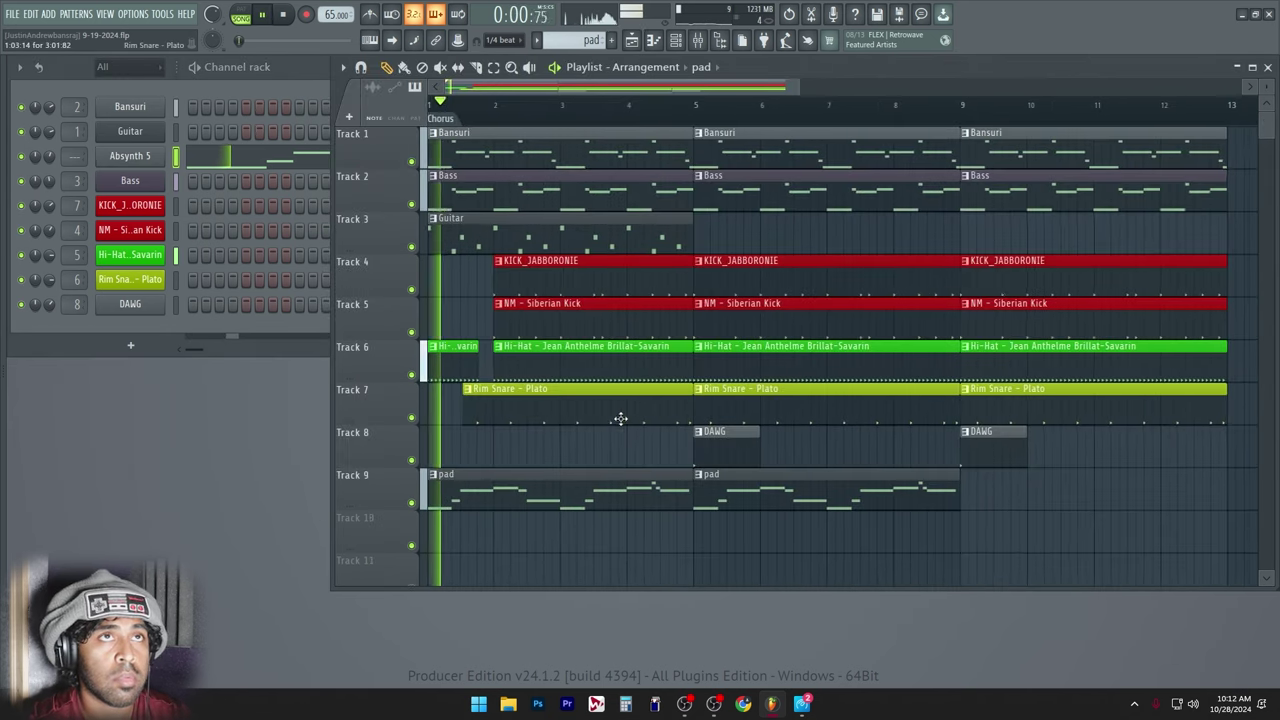
Lower the Absynth 5 channel volume to 45% and mute the first pad clip on Track 9.
key("F9")
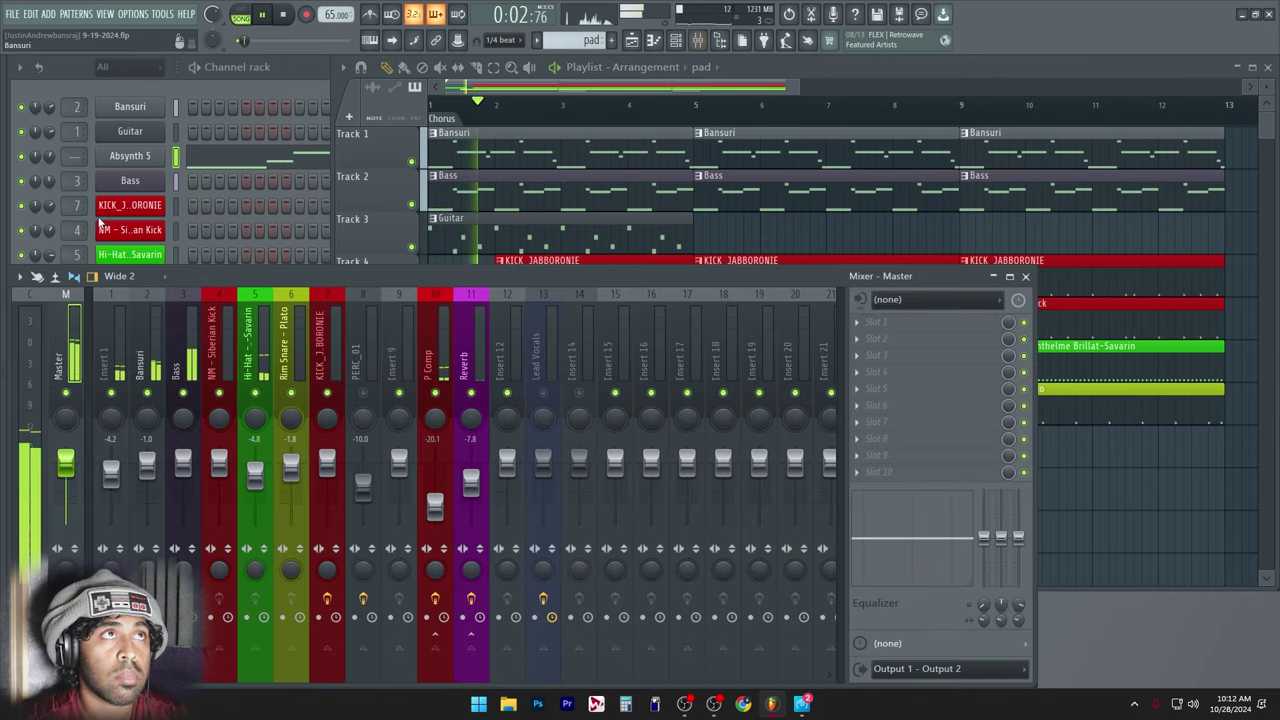
left_click(36, 157)
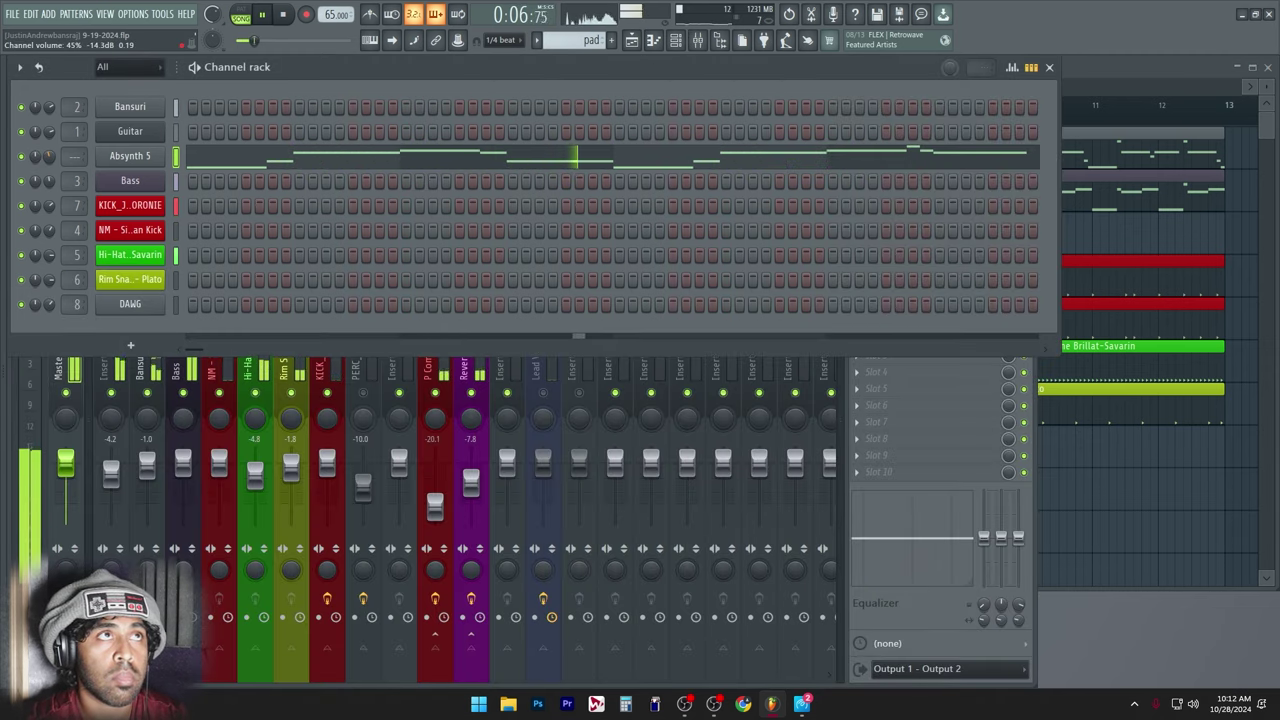
left_click(1089, 441)
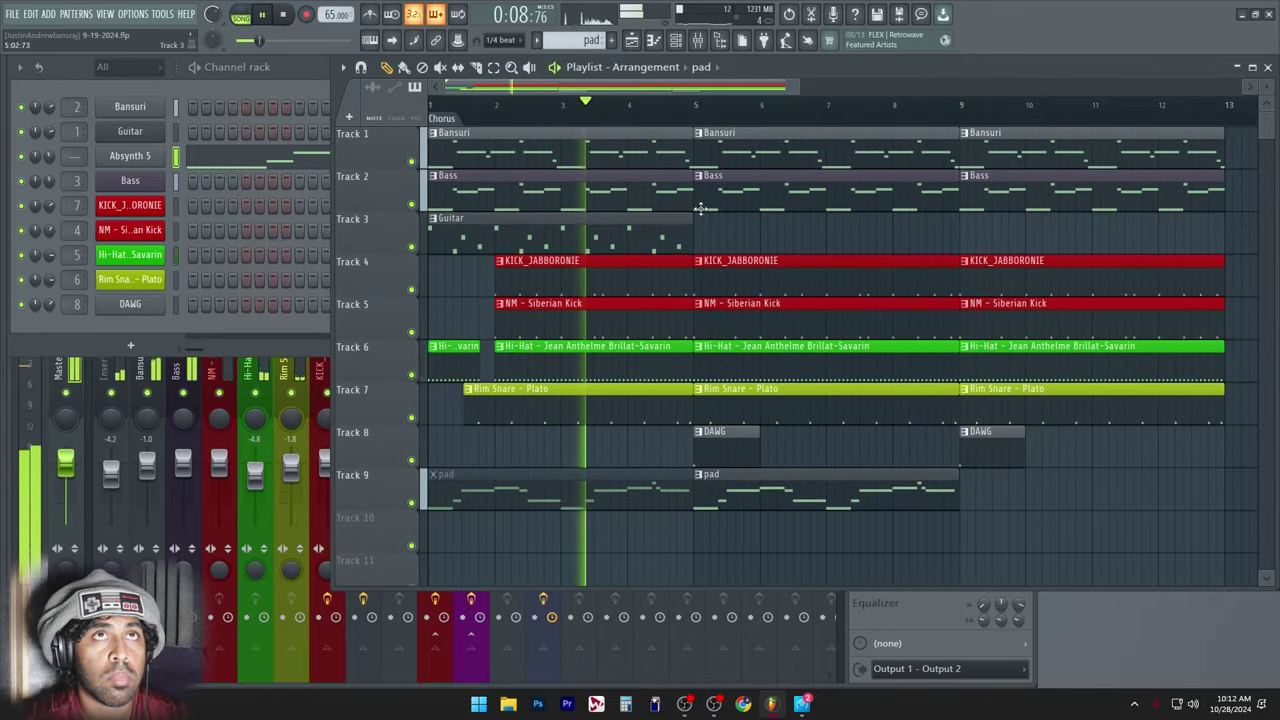
left_click(659, 116)
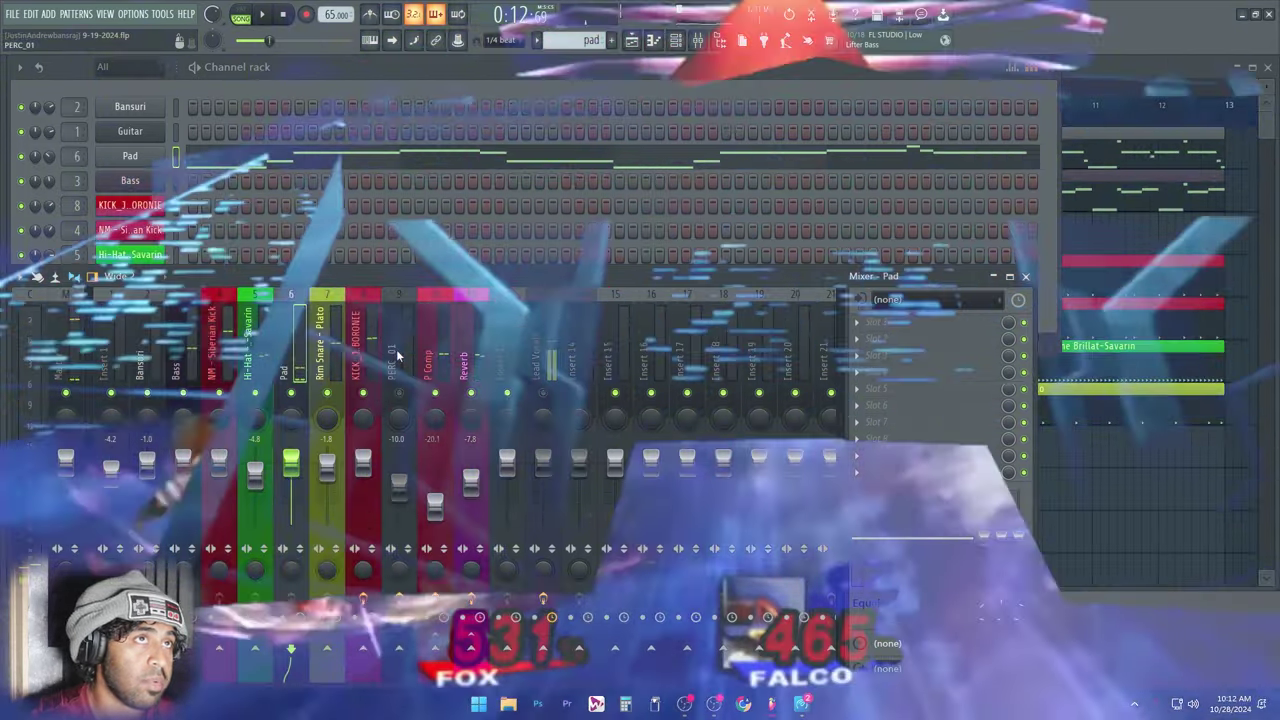
Move the Pad mixer track to position 3, directly after Bansuri.
key("alt+Left")
key("alt+Left")
key("alt+Left")
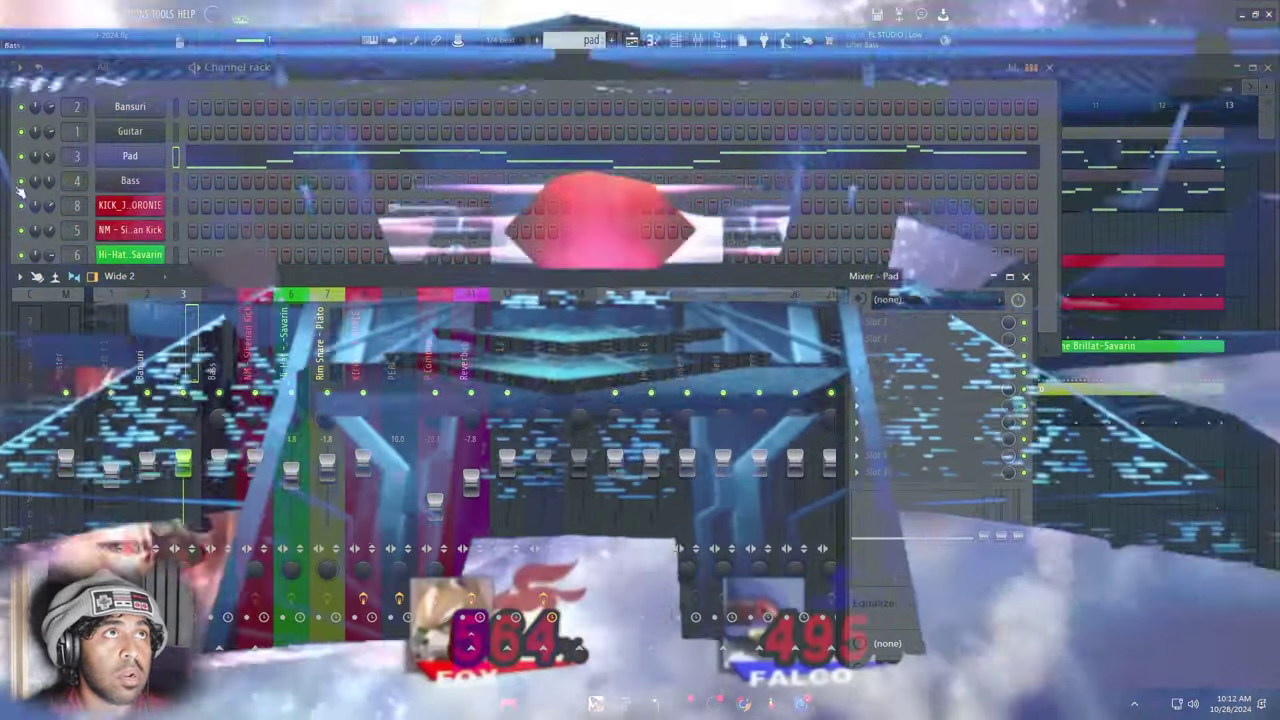
key("F5")
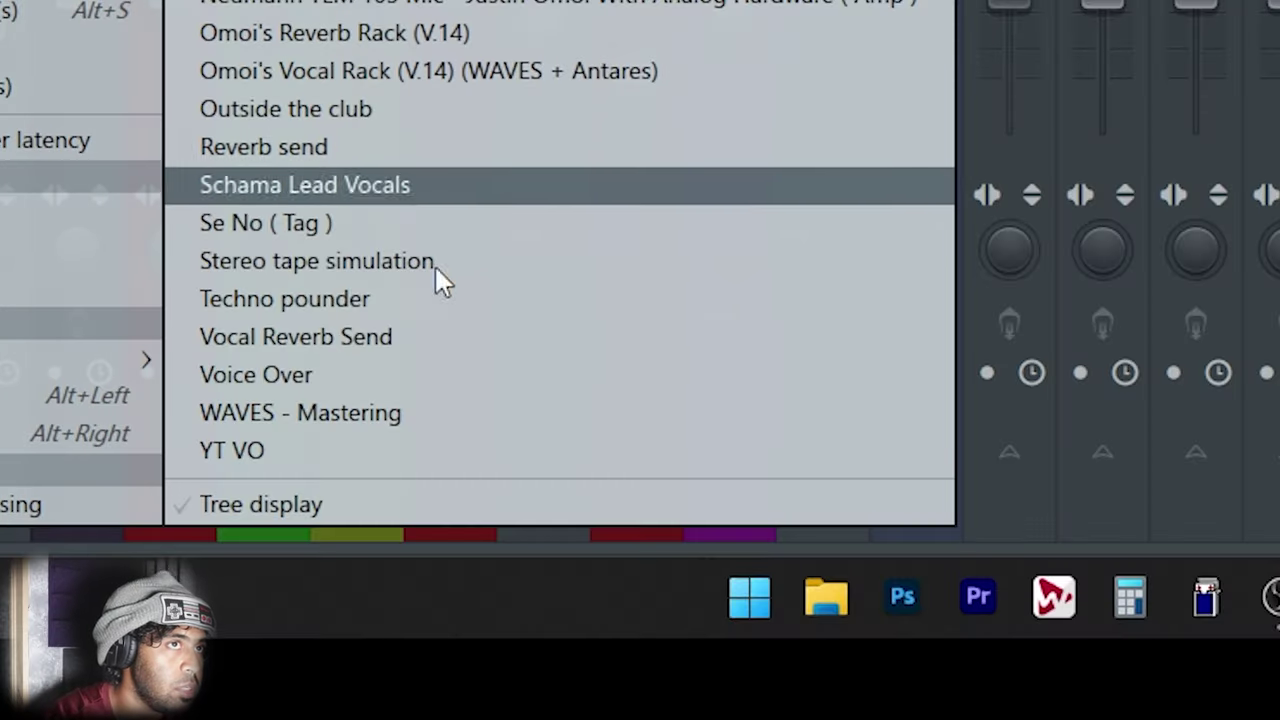
Load the WAVES - Mastering preset on the Master mixer track.
left_click(438, 411)
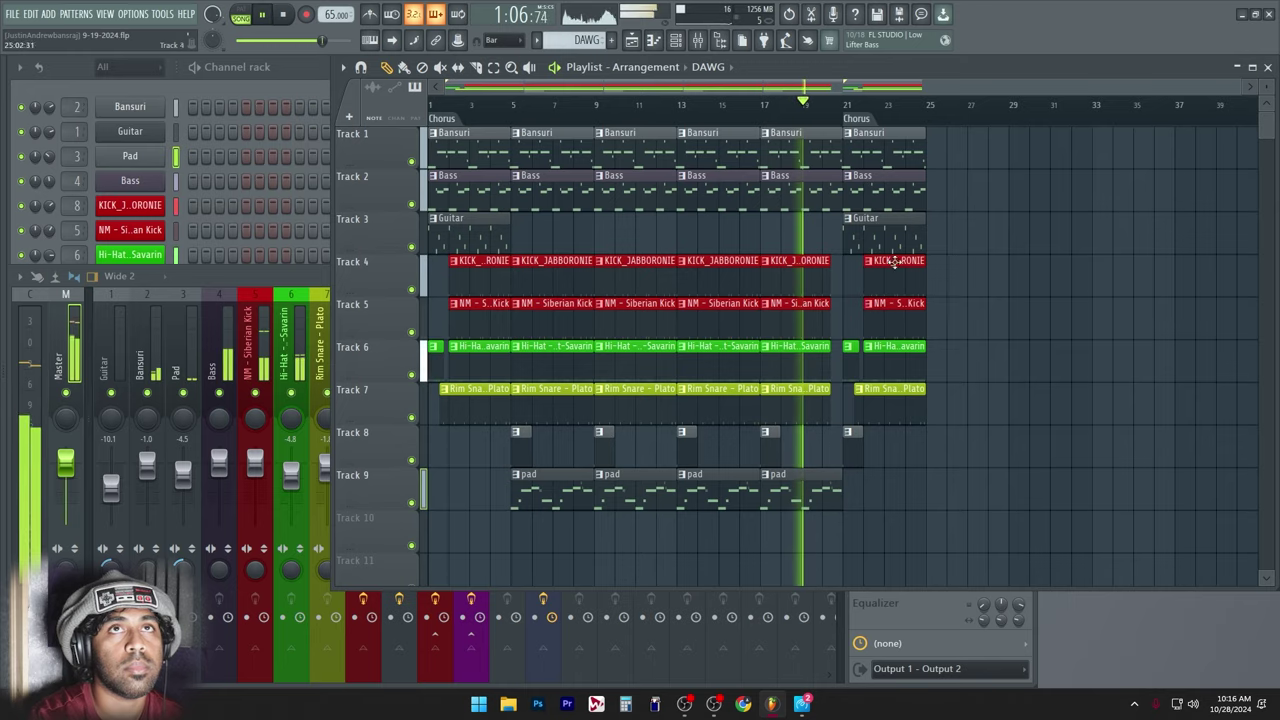
left_click(178, 372)
left_click(480, 353)
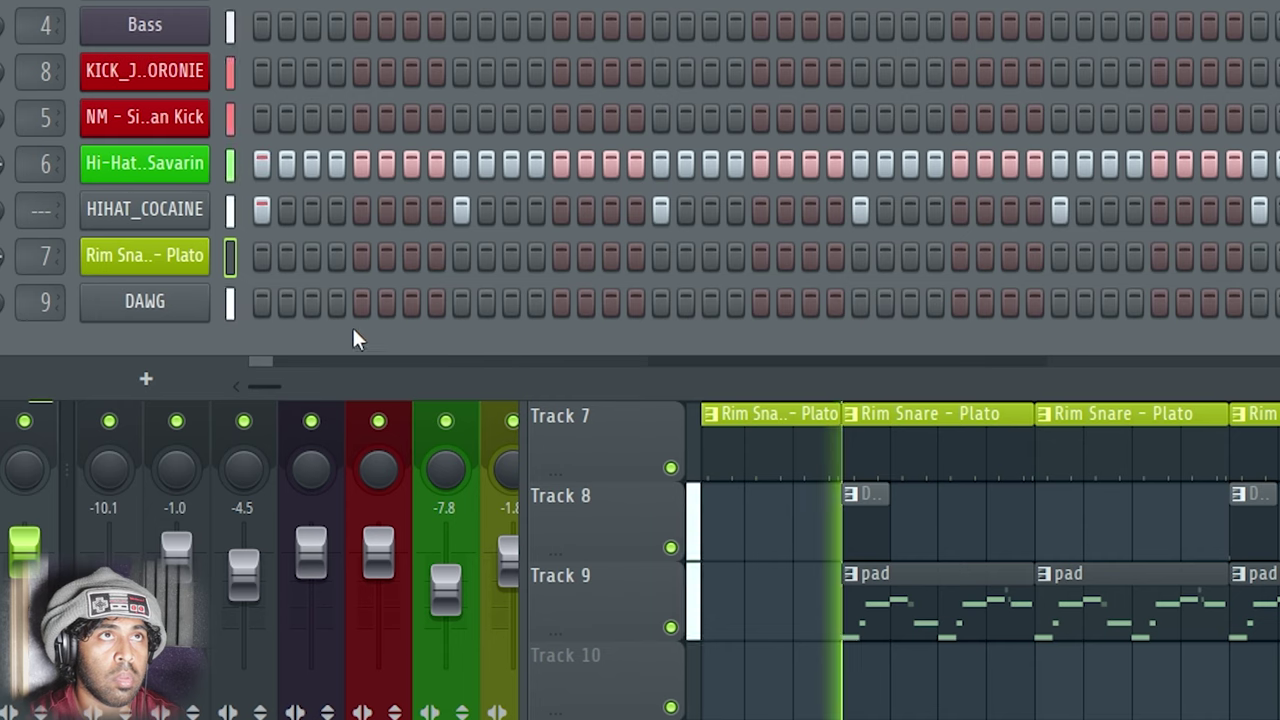
Route the HIHAT_COCAINE channel to mixer track 6.
right_click(137, 206)
left_click(309, 421)
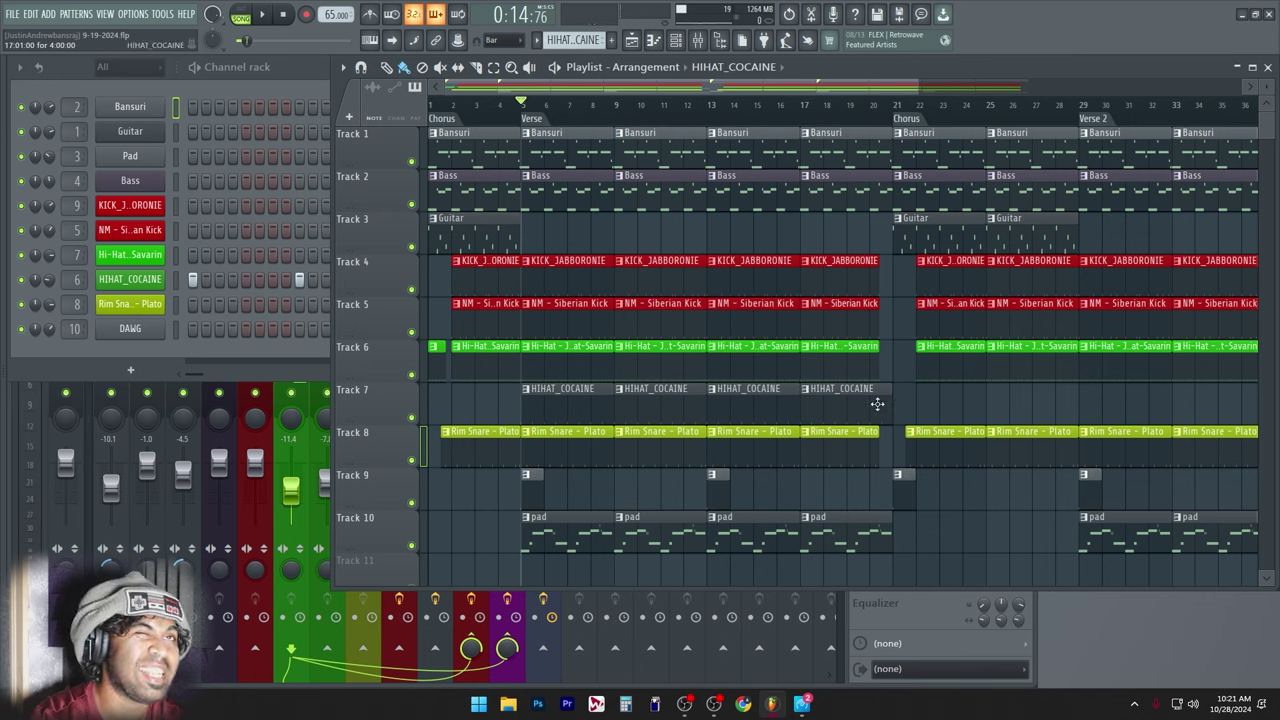
Add a Kontakt 7 channel for the Violin hit pattern and stop the song playback.
left_click(130, 133)
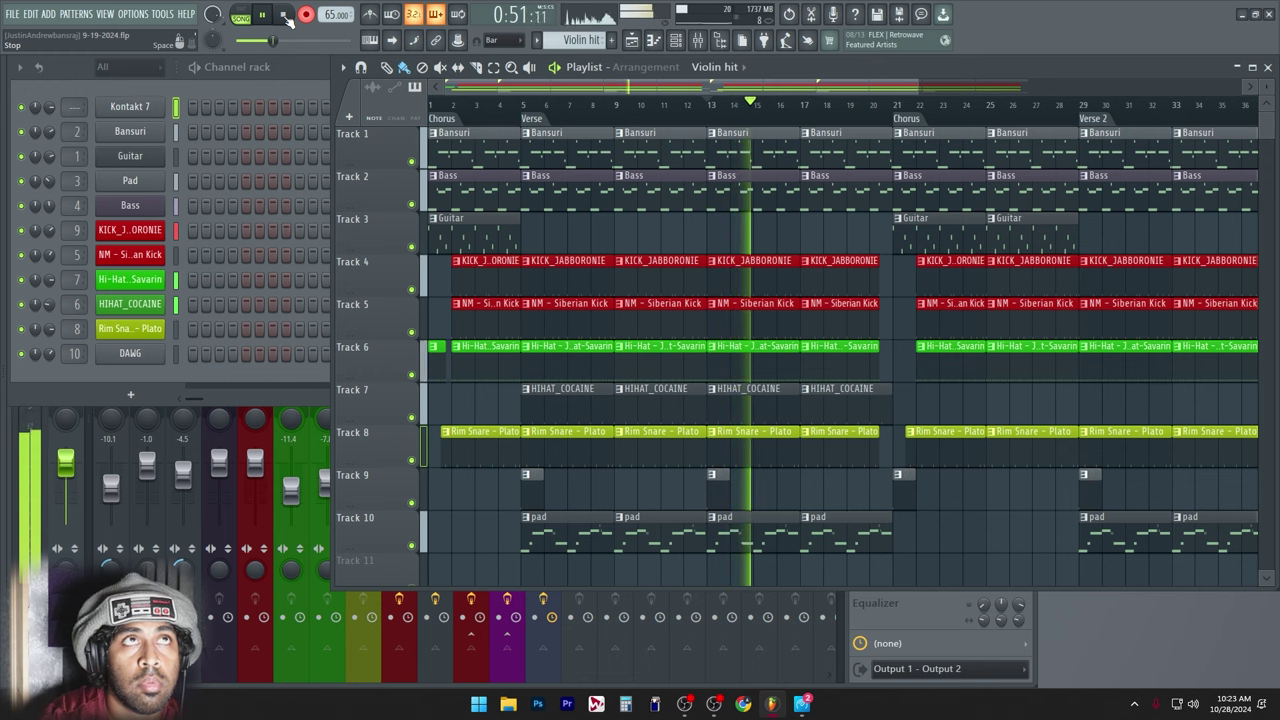
left_click(285, 16)
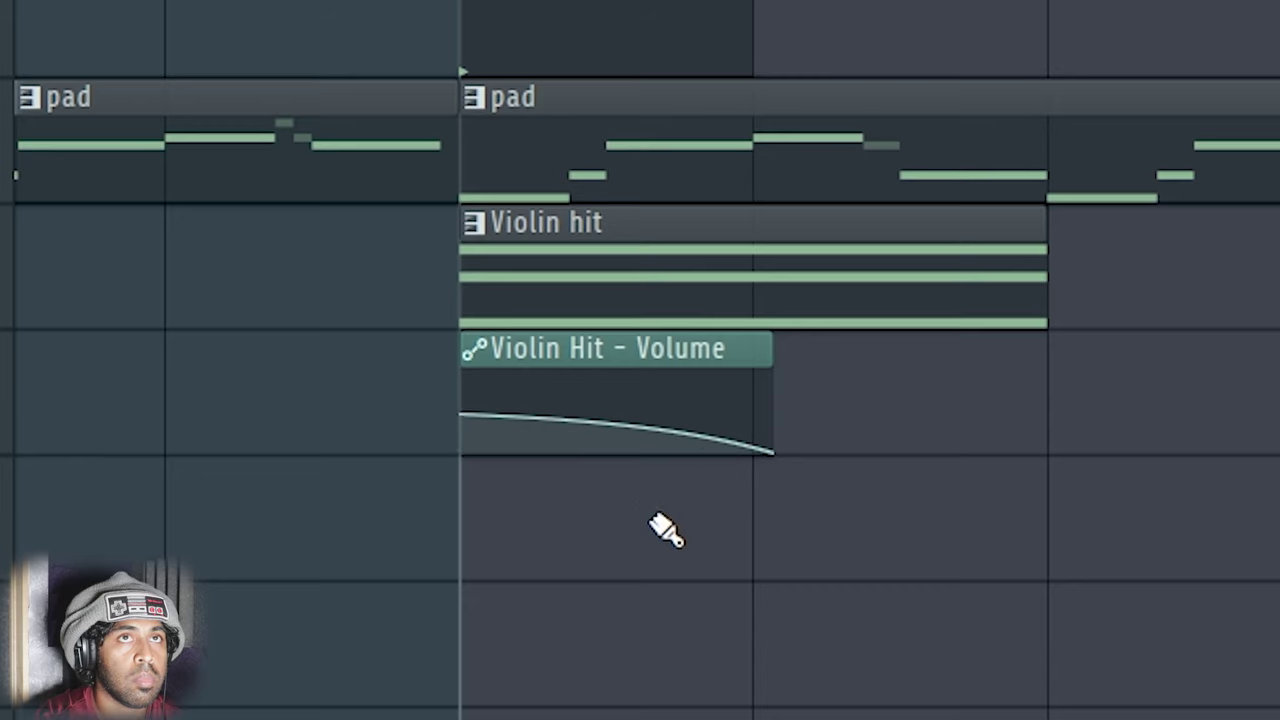
Play the song from the violin entry and reshape the fade-out curve of the Violin Hit volume automation clip.
key("space")
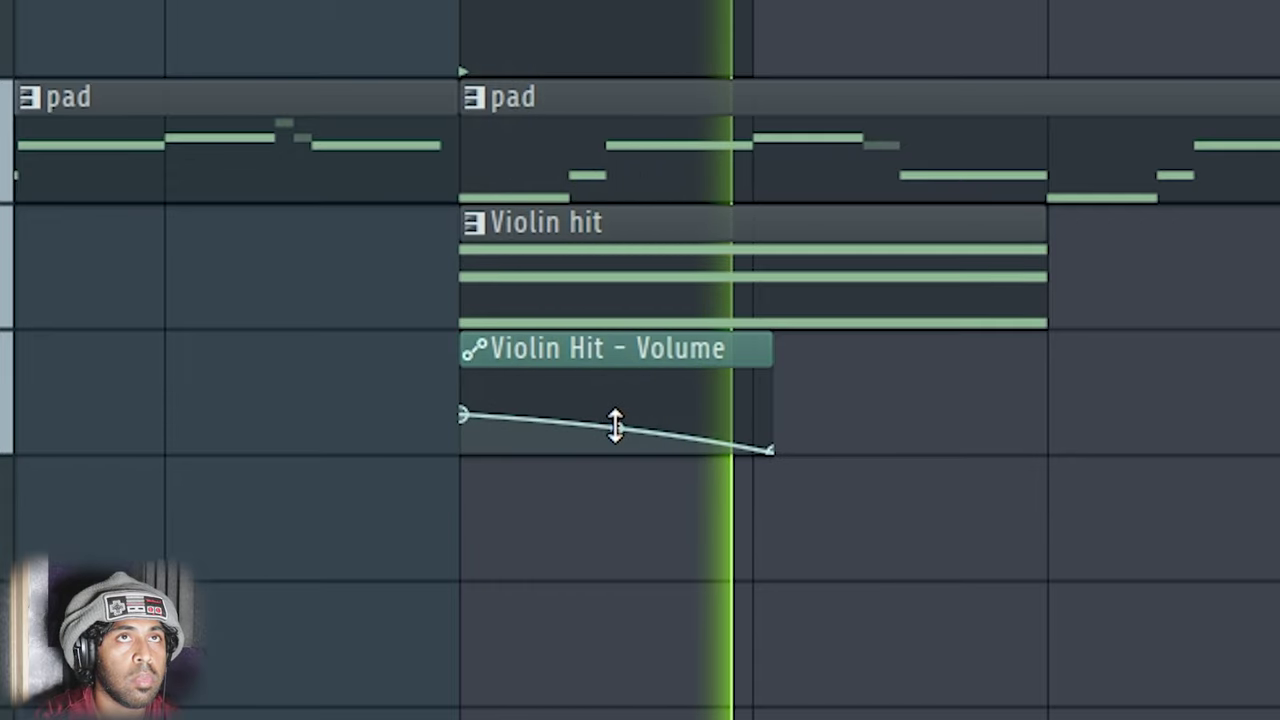
left_click_drag(615, 425, 615, 405)
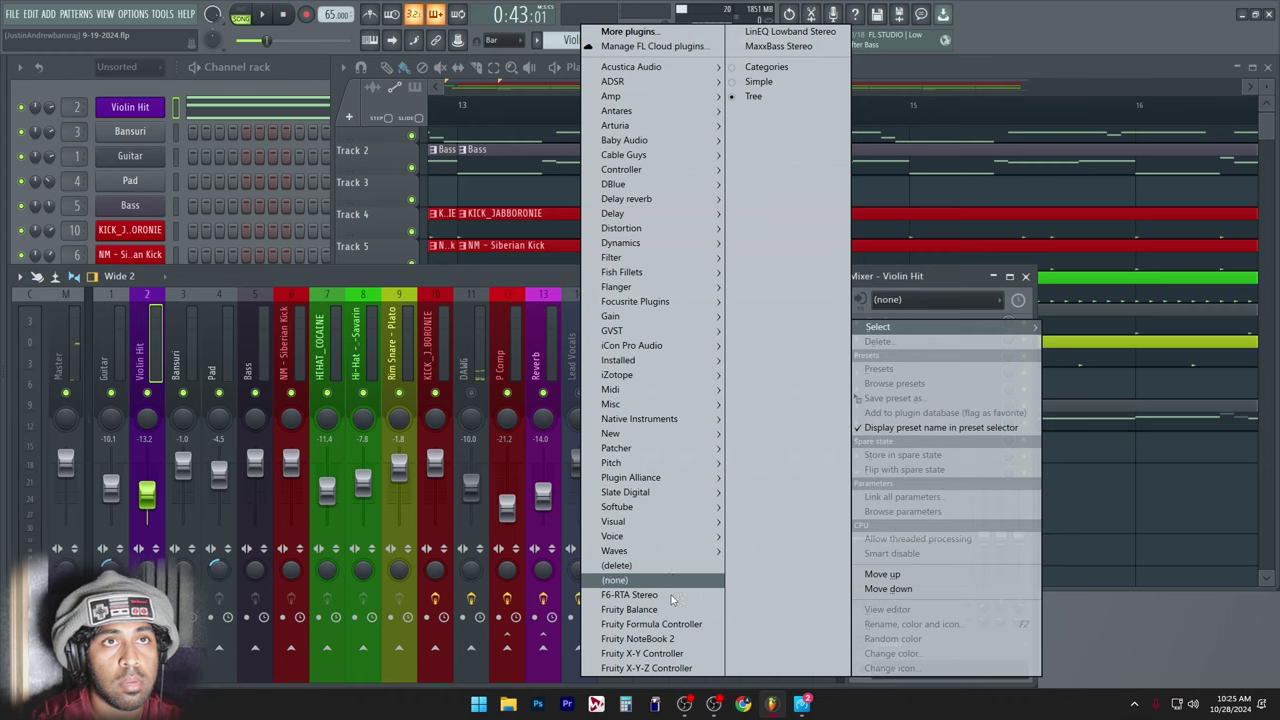
Add F6-RTA Stereo to the Violin Hit mixer track and make a wide band 5 cut around 3.1 kHz with Q 0.4.
left_click(672, 597)
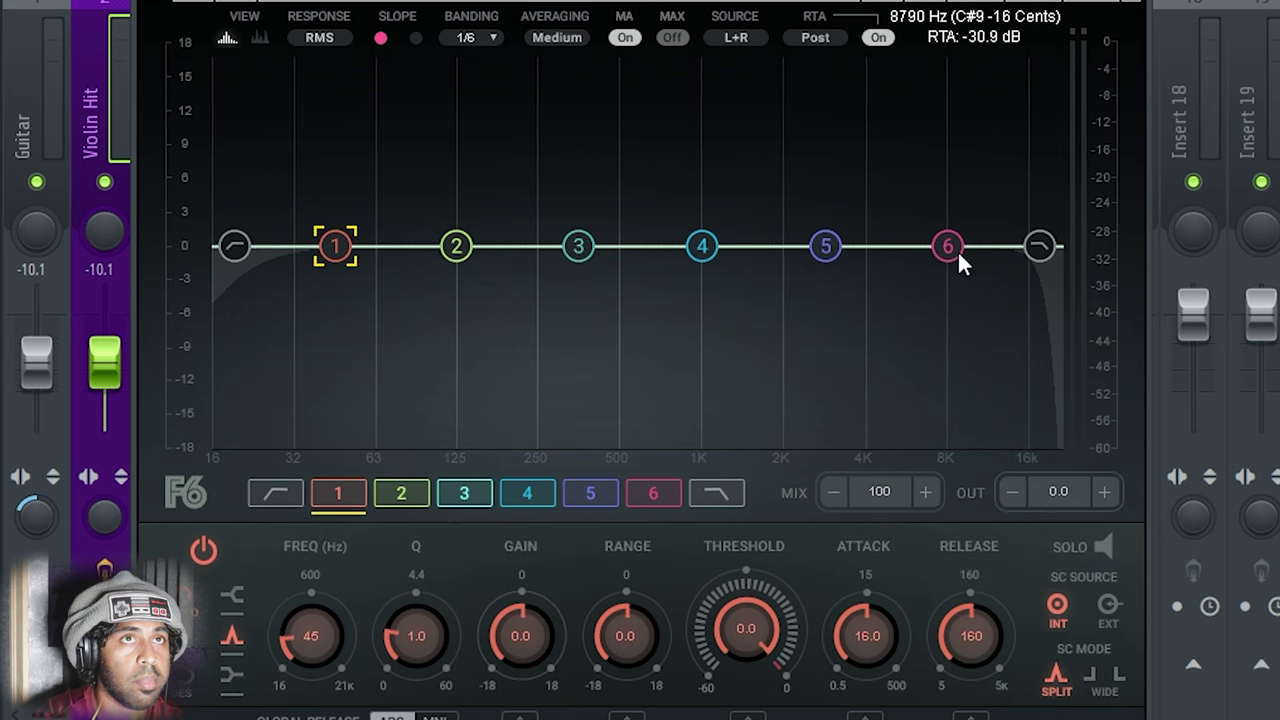
left_click_drag(806, 247, 806, 327)
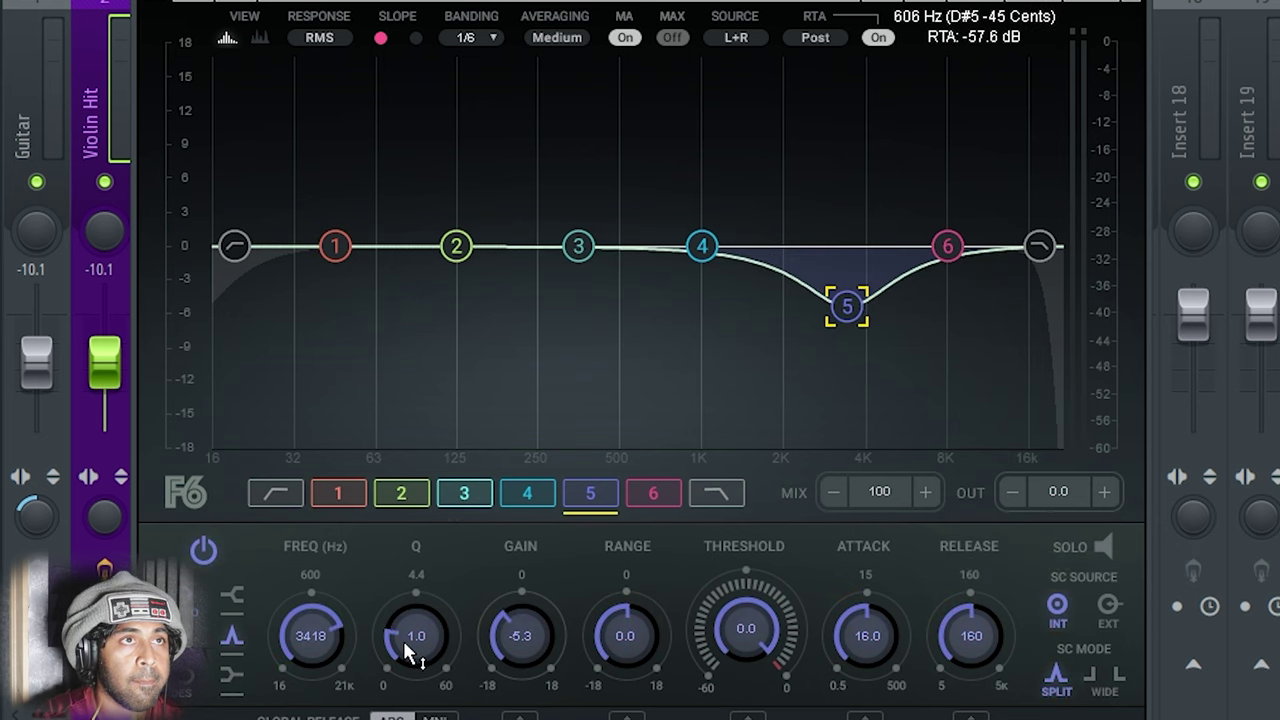
left_click_drag(405, 645, 405, 680)
mouse_move(847, 306)
left_mouse_down()
mouse_move(825, 322)
mouse_move(832, 288)
left_mouse_up()
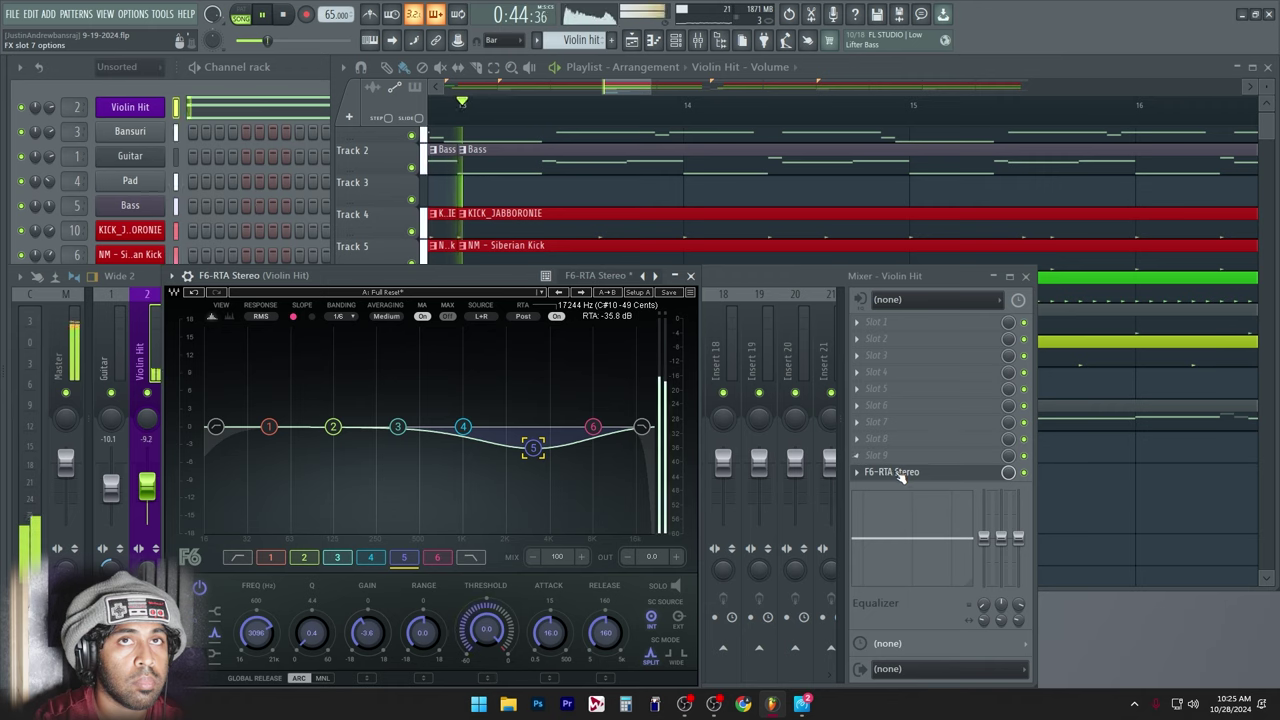
left_click(898, 473)
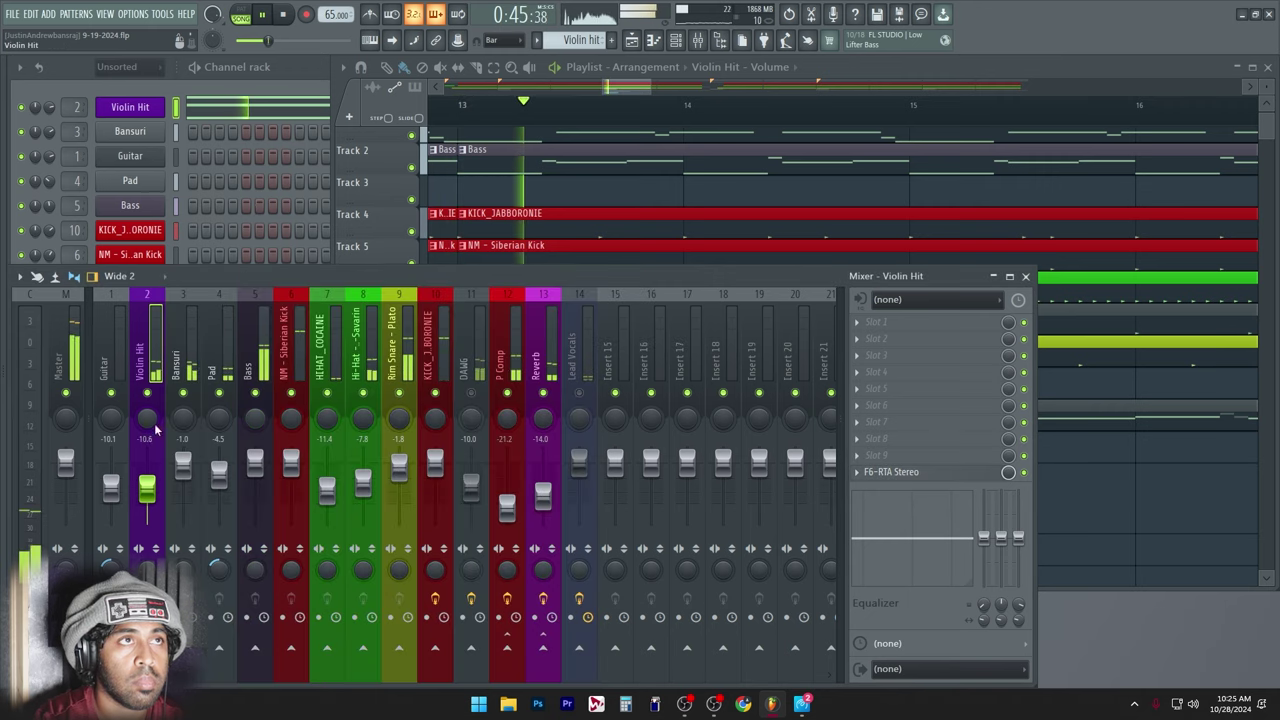
key("F5")
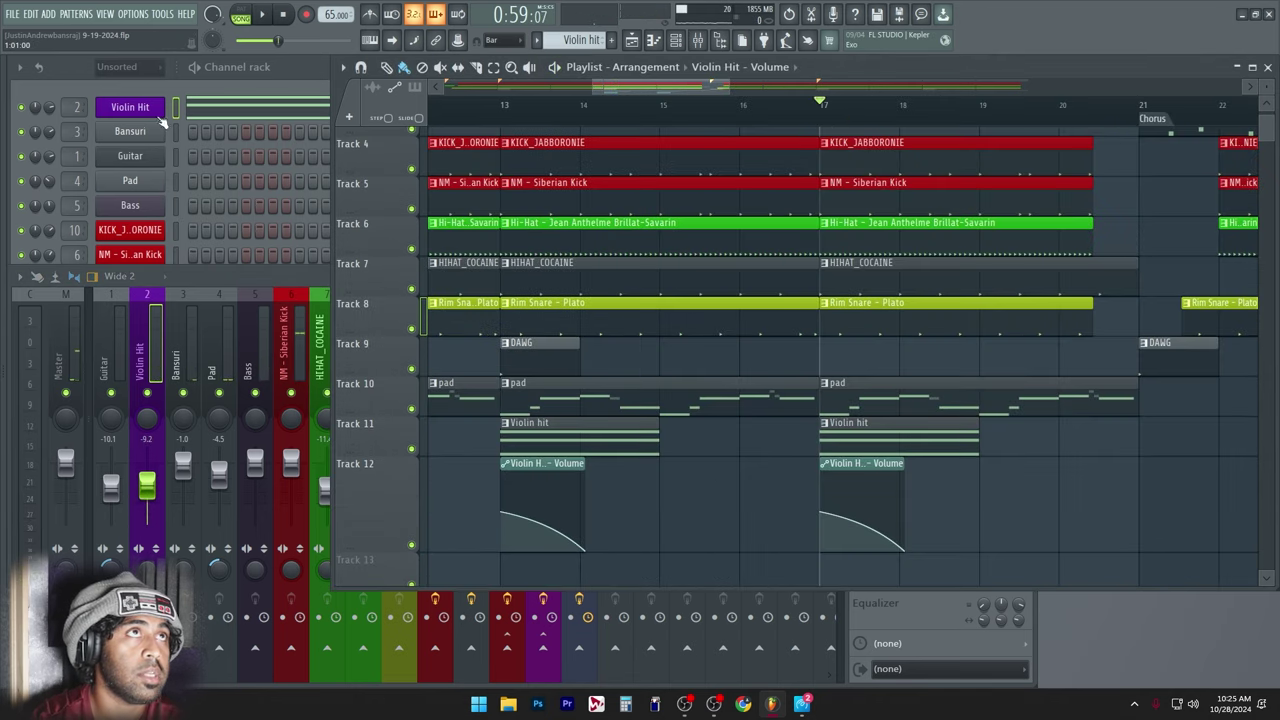
Add a Nexus 5 channel above Violin Hit and load the Chiptunes lead preset Straight-Lead 1.
right_click(159, 113)
mouse_move(270, 227)
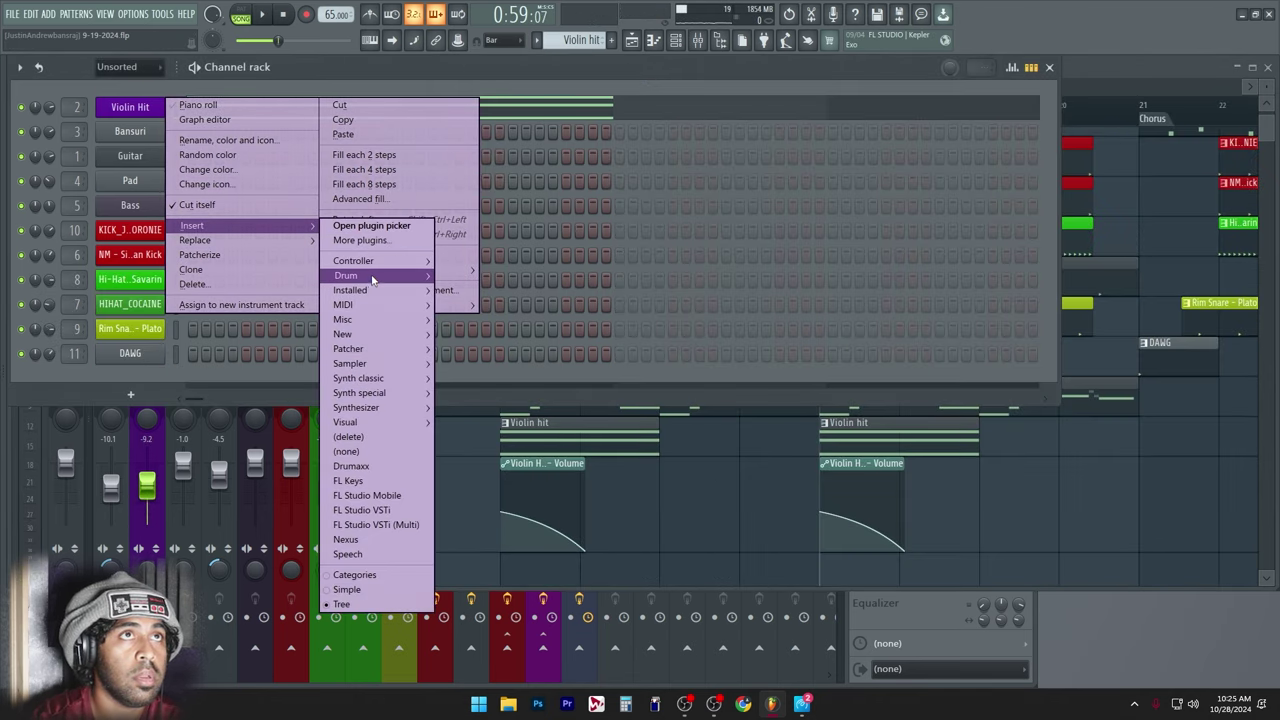
mouse_move(355, 290)
mouse_move(508, 306)
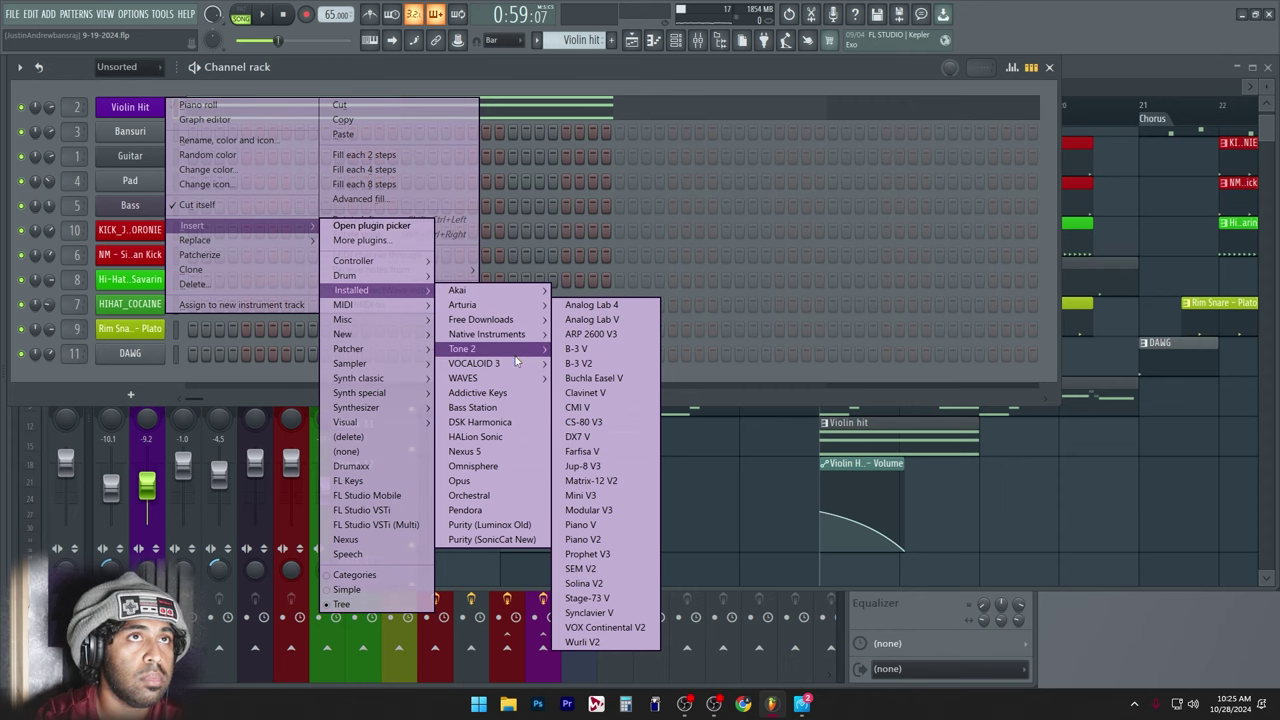
left_click(464, 451)
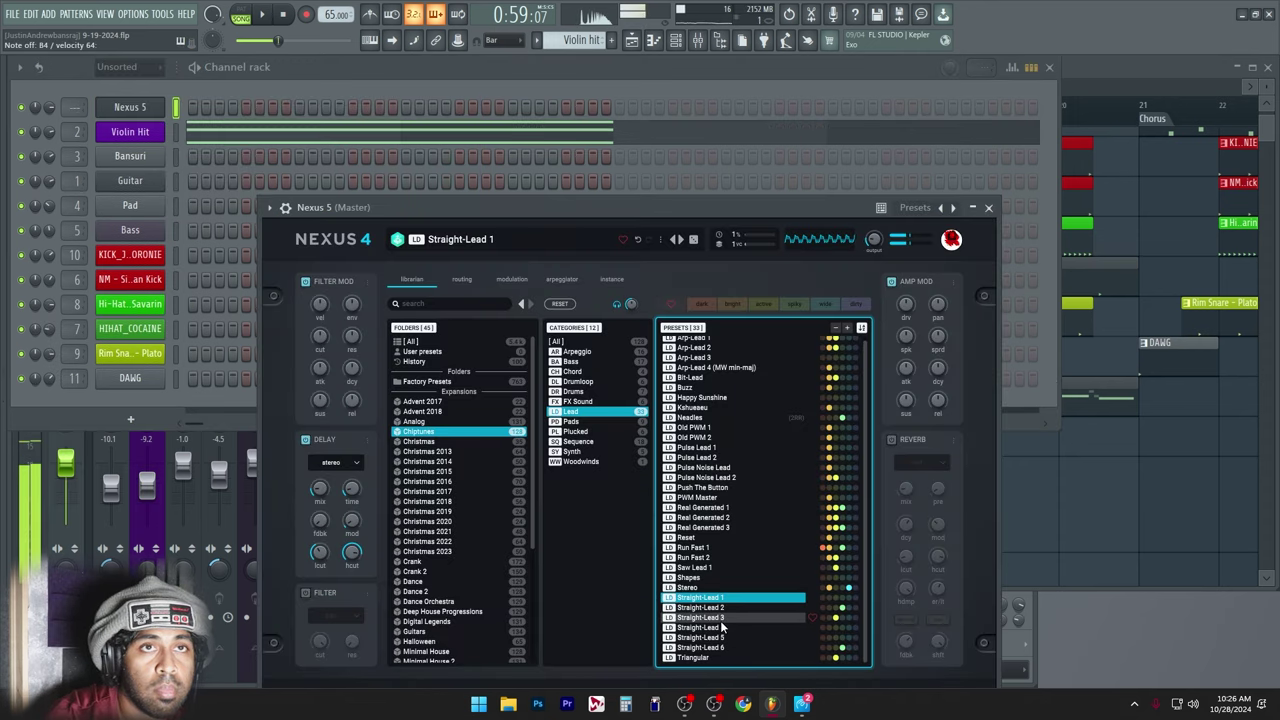
left_click(989, 209)
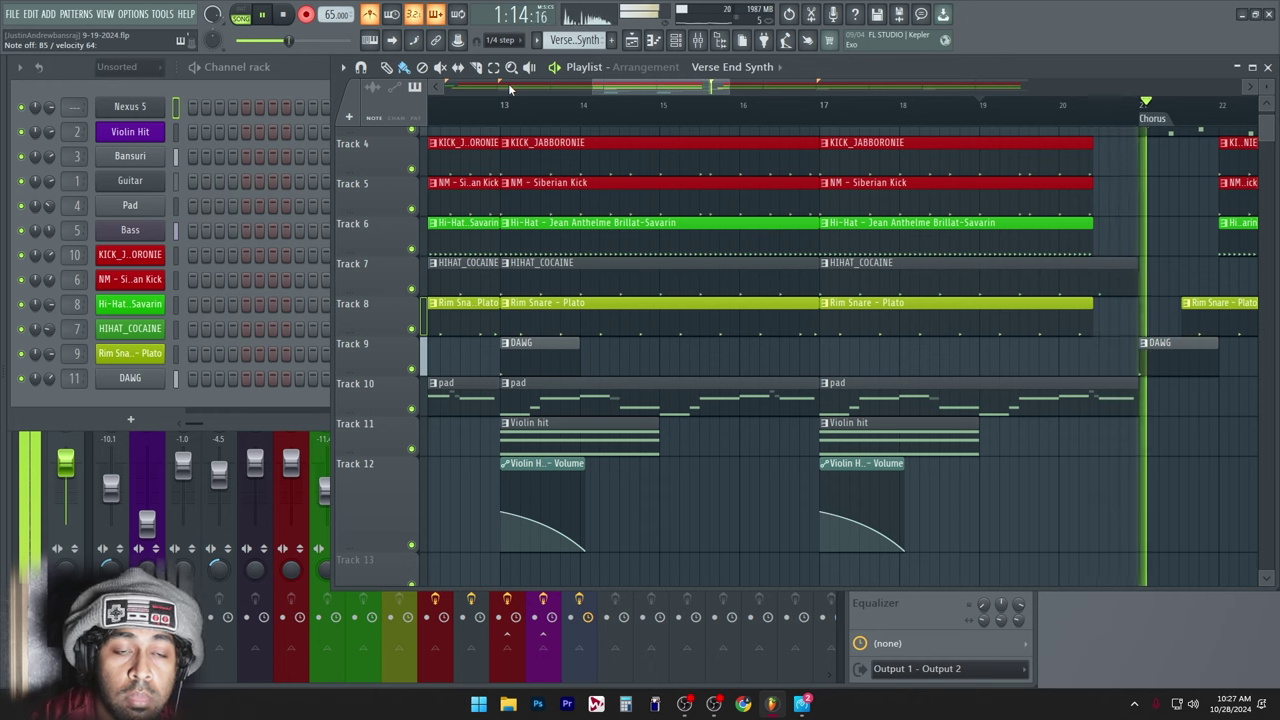
Raise the two Verse End Synth notes by one octave to B5 and B6, and play the part back.
key("space")
key("F7")
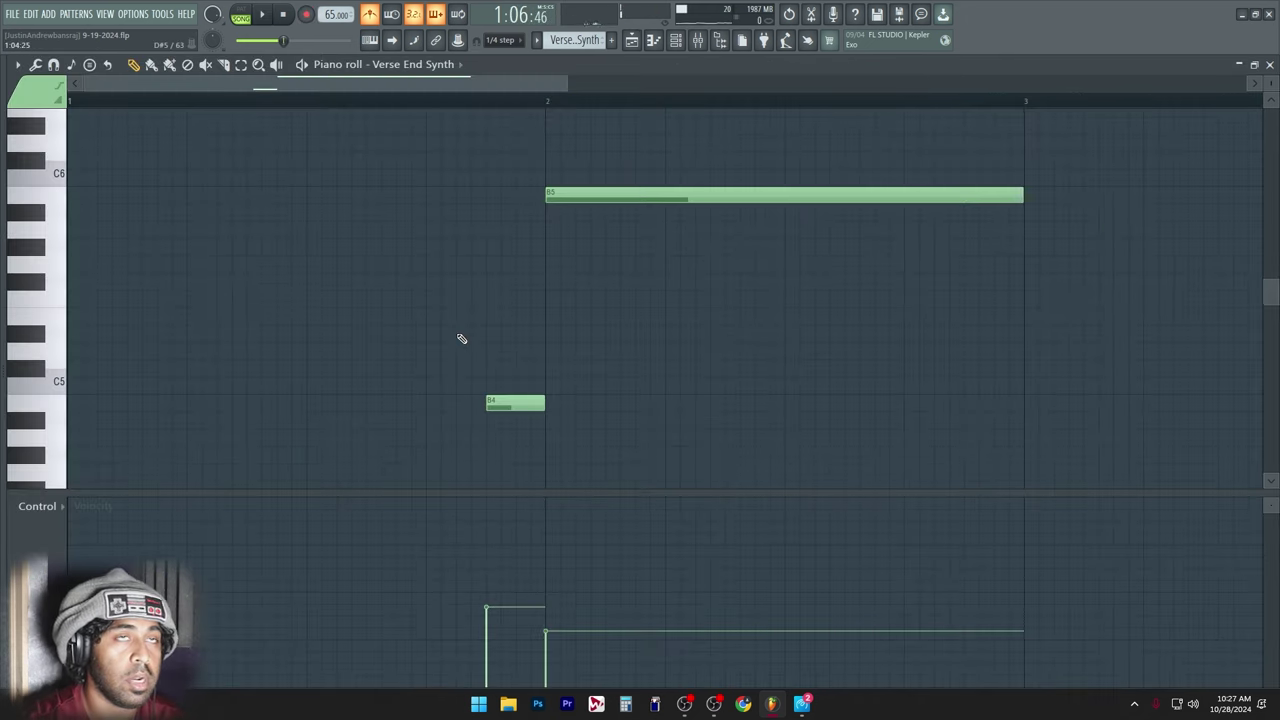
key("space")
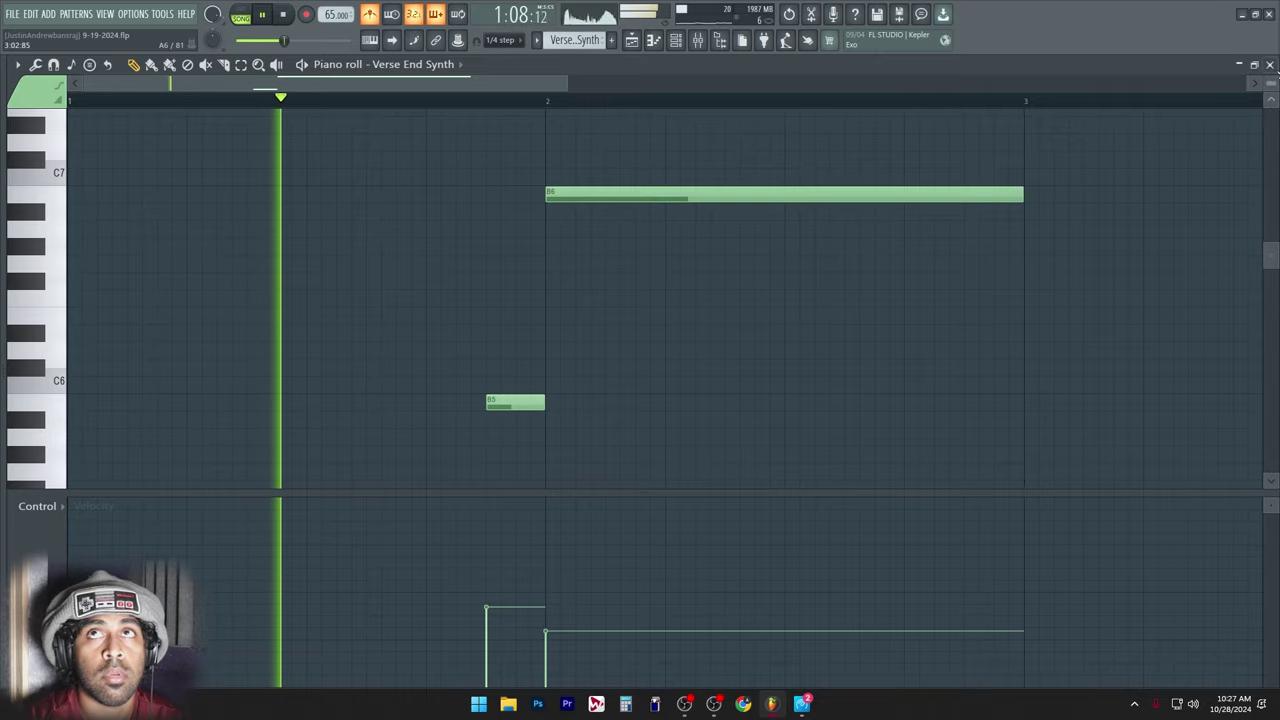
key("F7")
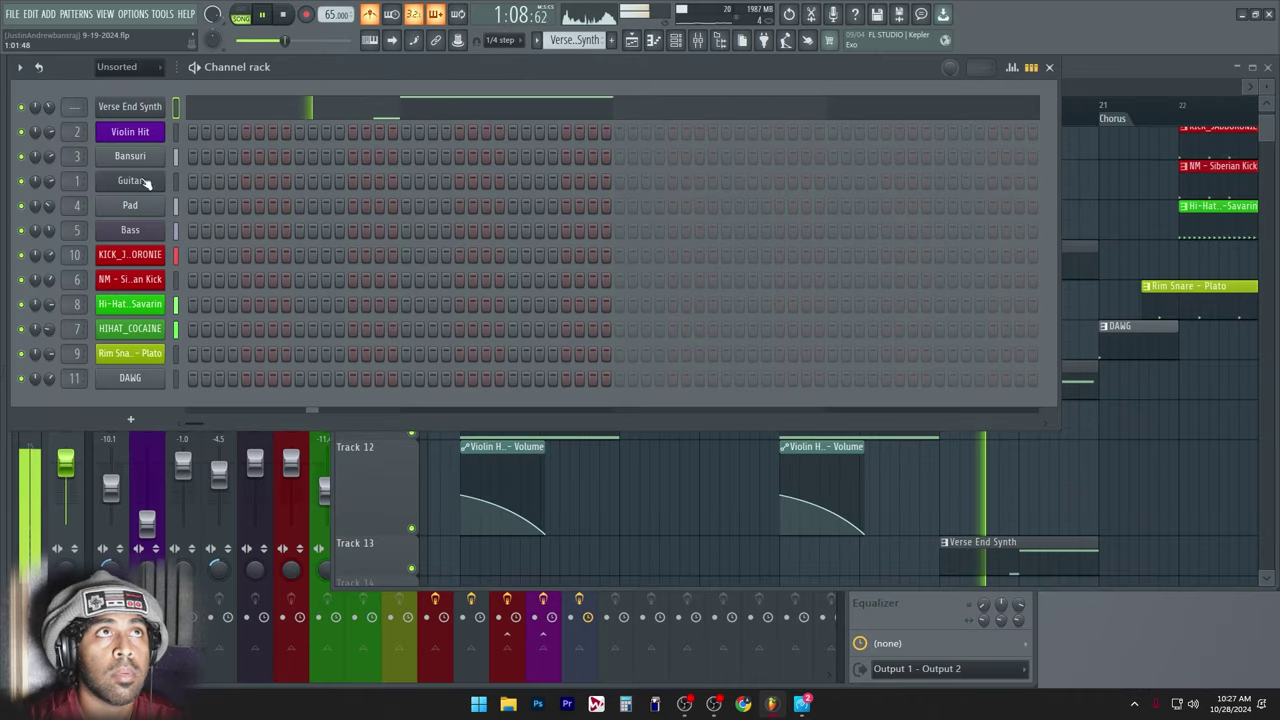
Route the Verse End Synth channel to mixer track 15 and stop the playback.
left_click(141, 110)
left_click(286, 208)
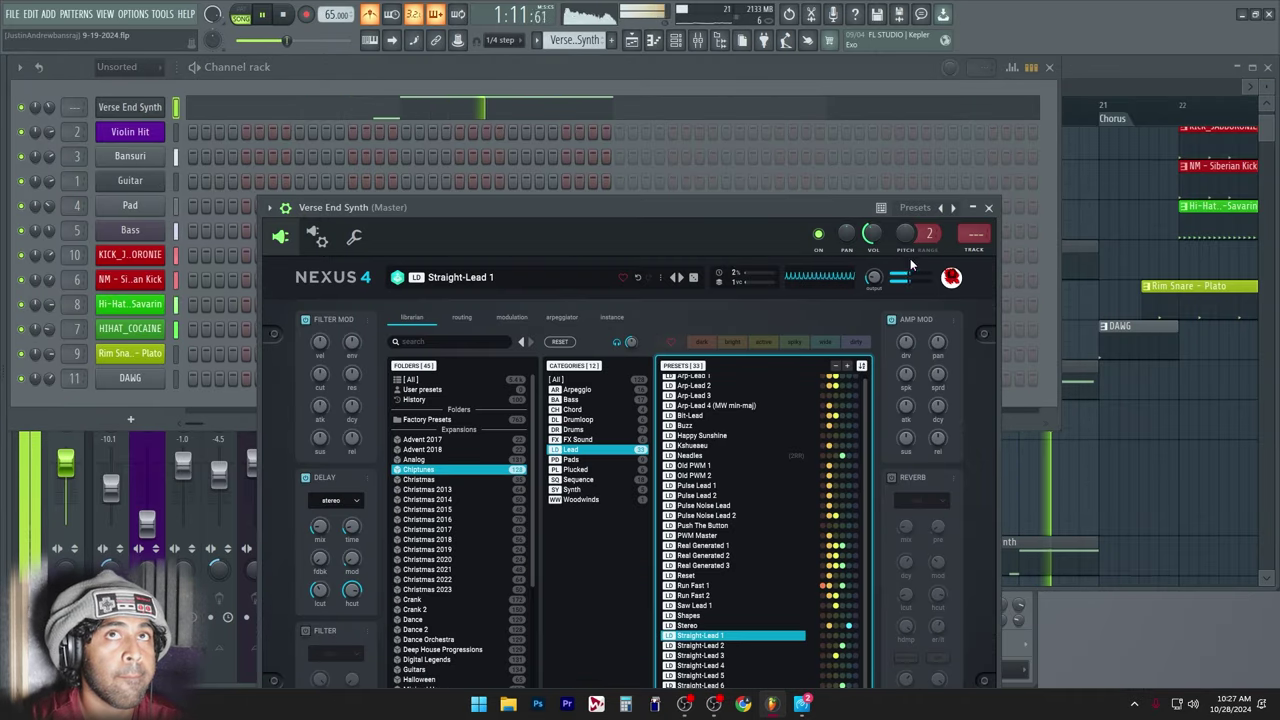
left_click(977, 250)
left_click(989, 208)
key("space")
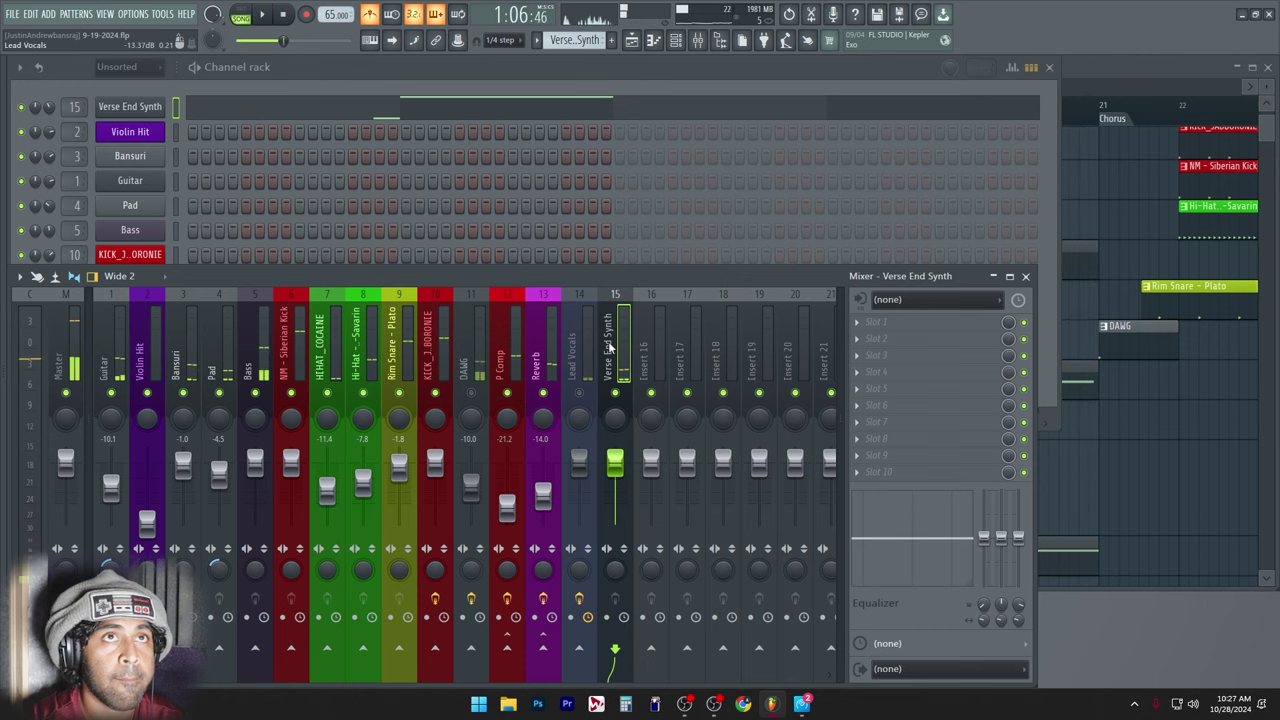
Move the Verse End Synth mixer track to position 3, directly after Violin Hit.
key("alt+Left")
key("alt+Left")
key("alt+Left")
key("alt+Left")
key("alt+Left")
key("alt+Left")
key("alt+Left")
key("alt+Left")
key("alt+Left")
key("alt+Left")
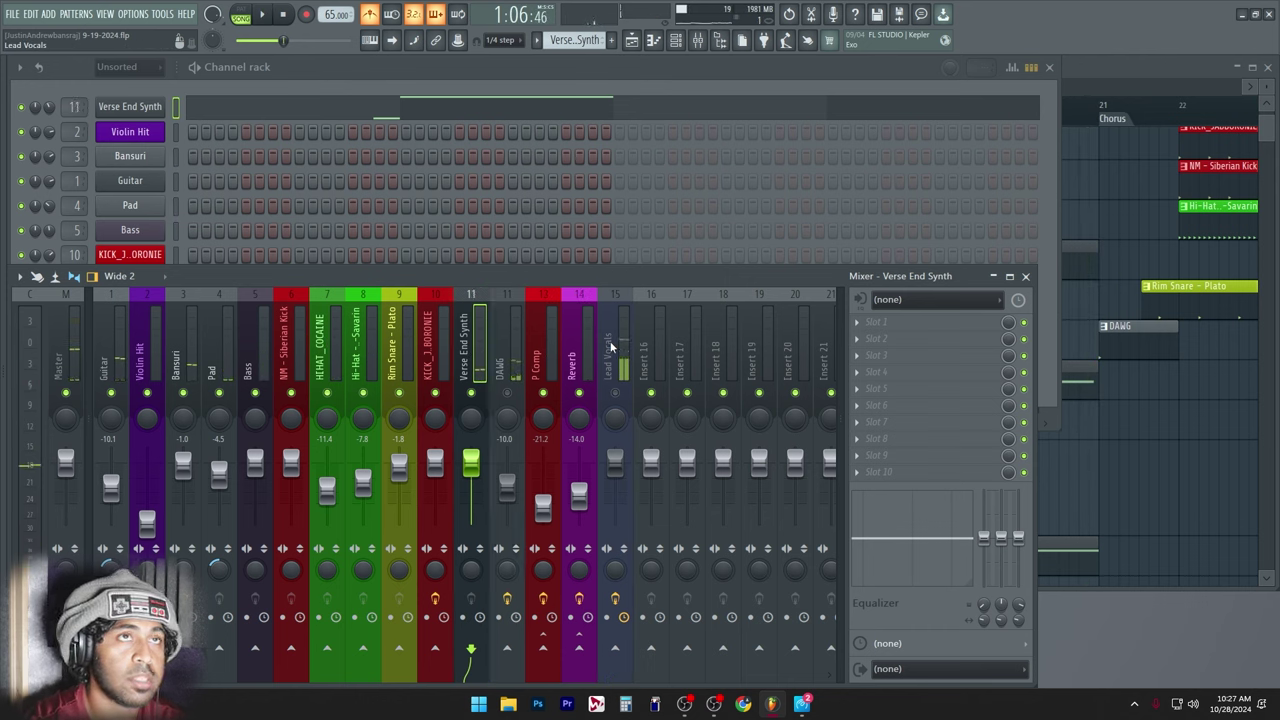
key("alt+Left")
key("alt+Left")
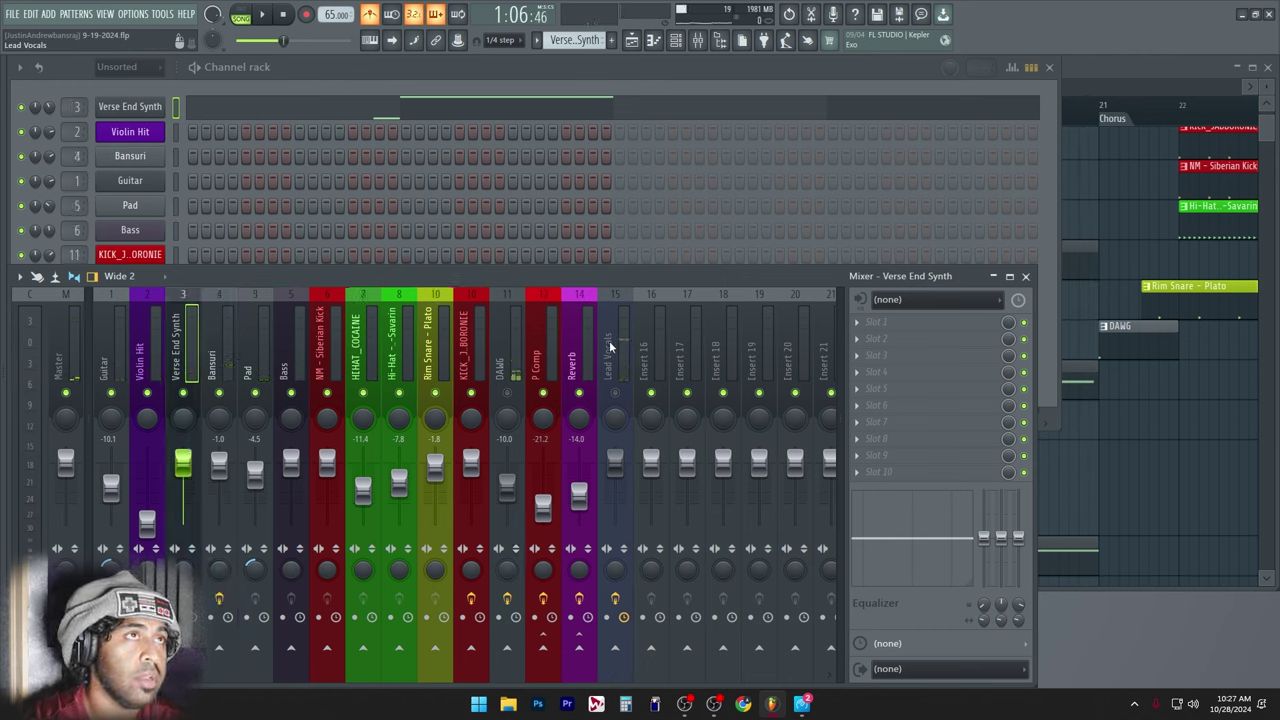
Load Fruity Phaser with the Euro Rave preset on the Verse End Synth mixer track and lower the track's volume to -12.2 dB.
left_click(985, 326)
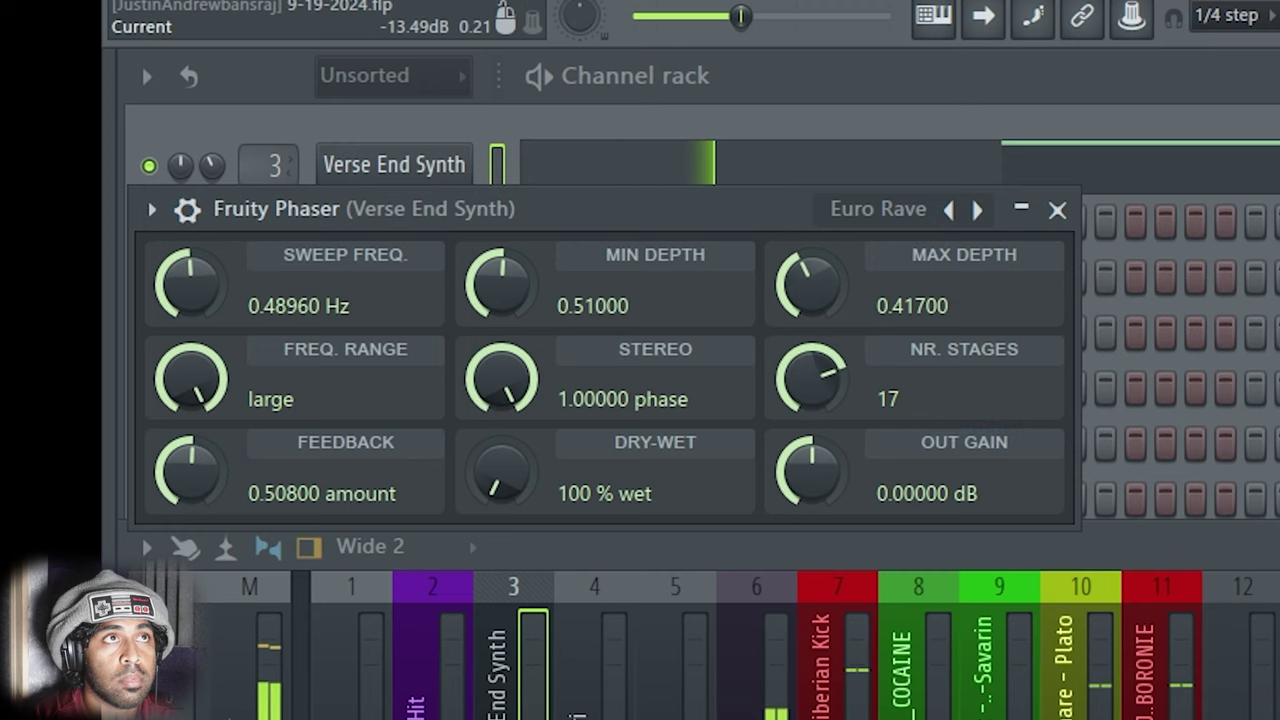
left_click_drag(533, 700, 533, 719)
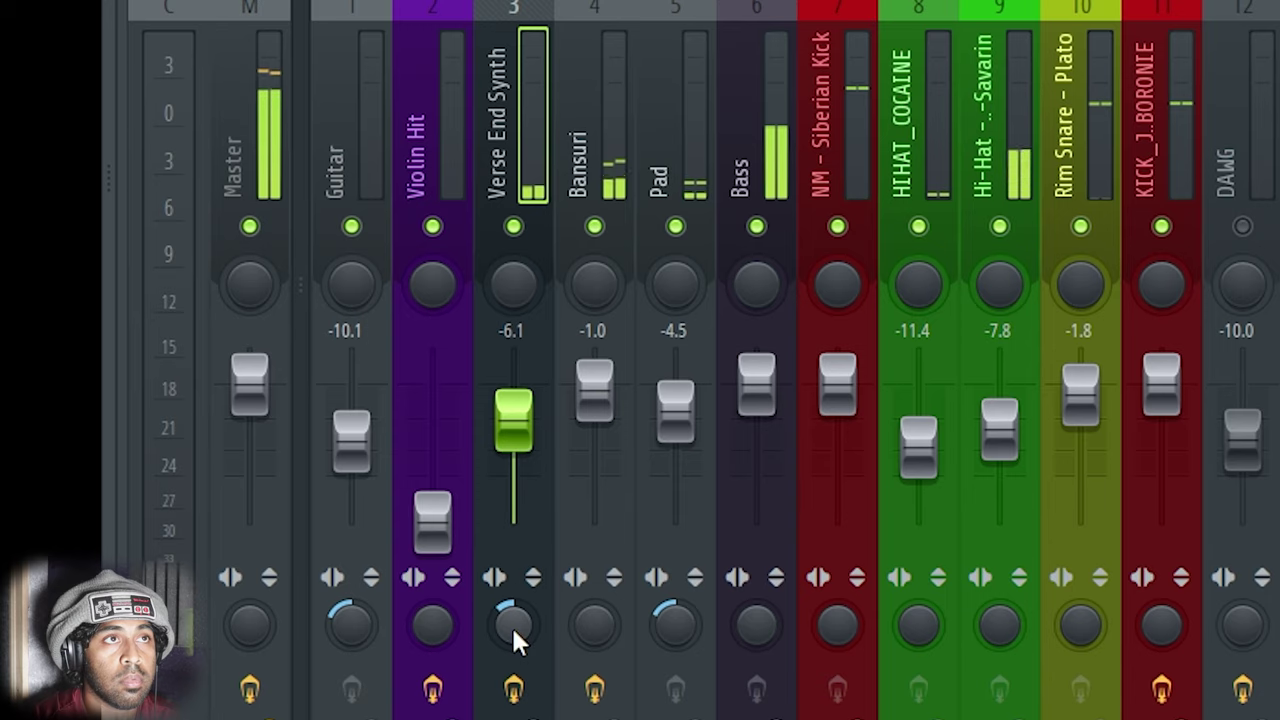
left_click_drag(514, 461, 514, 423)
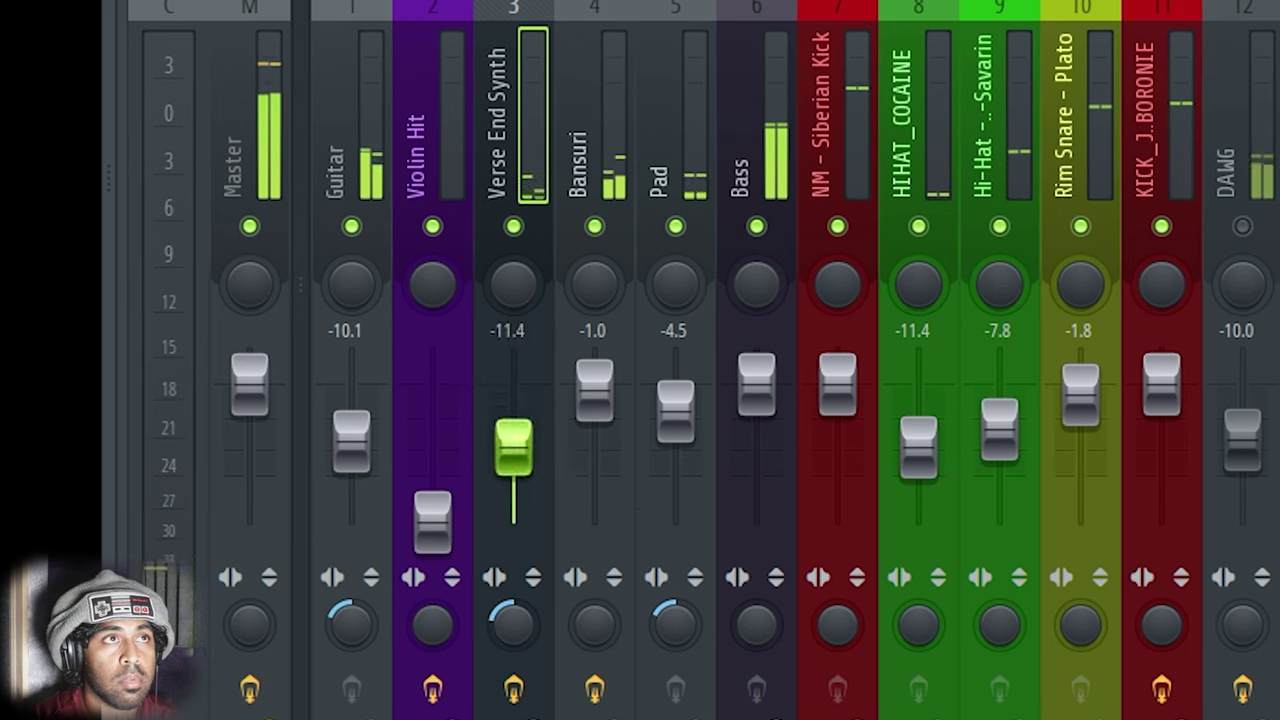
left_click_drag(514, 447, 514, 453)
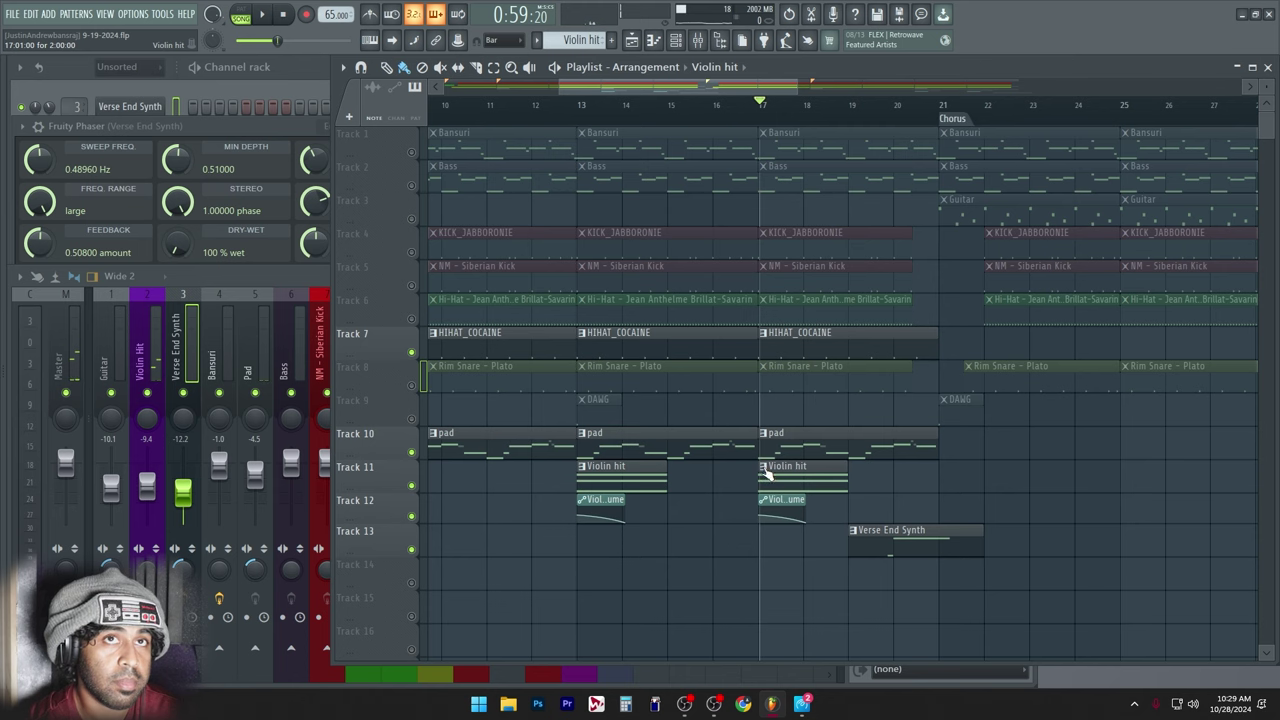
Make the Violin hit clip at bar 17 unique and raise its three notes by one octave.
left_click(764, 468)
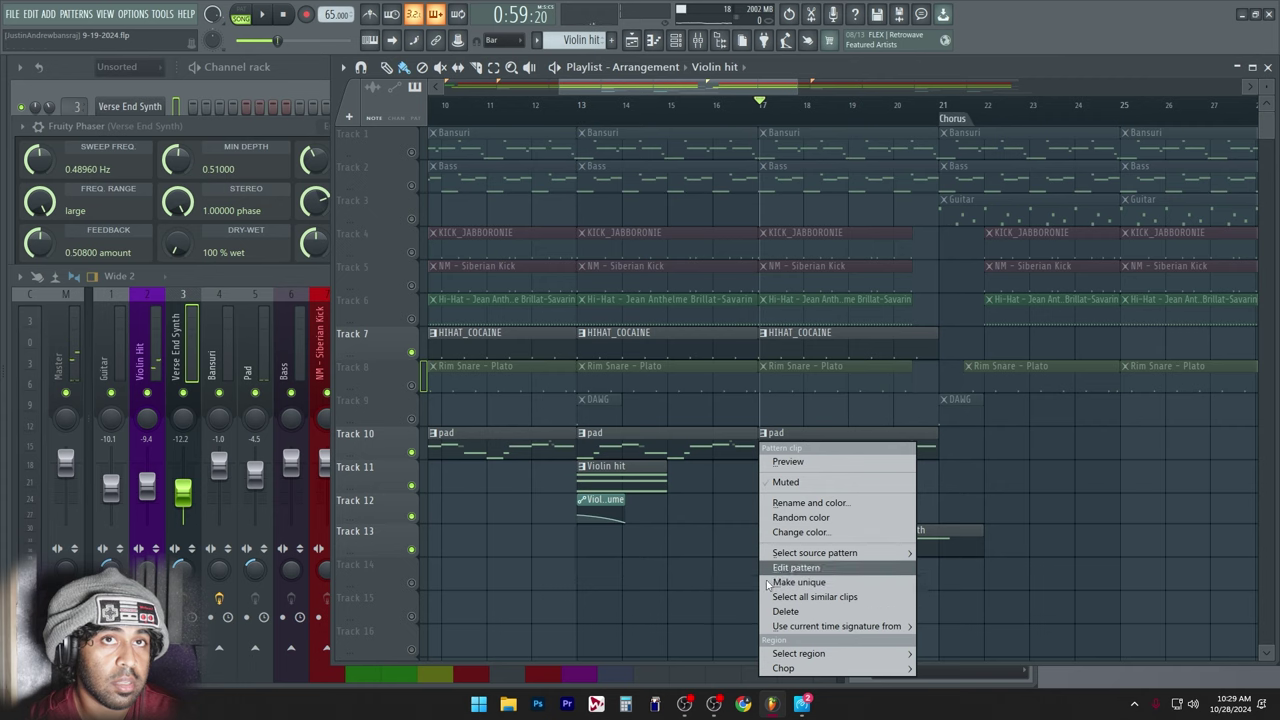
left_click(797, 583)
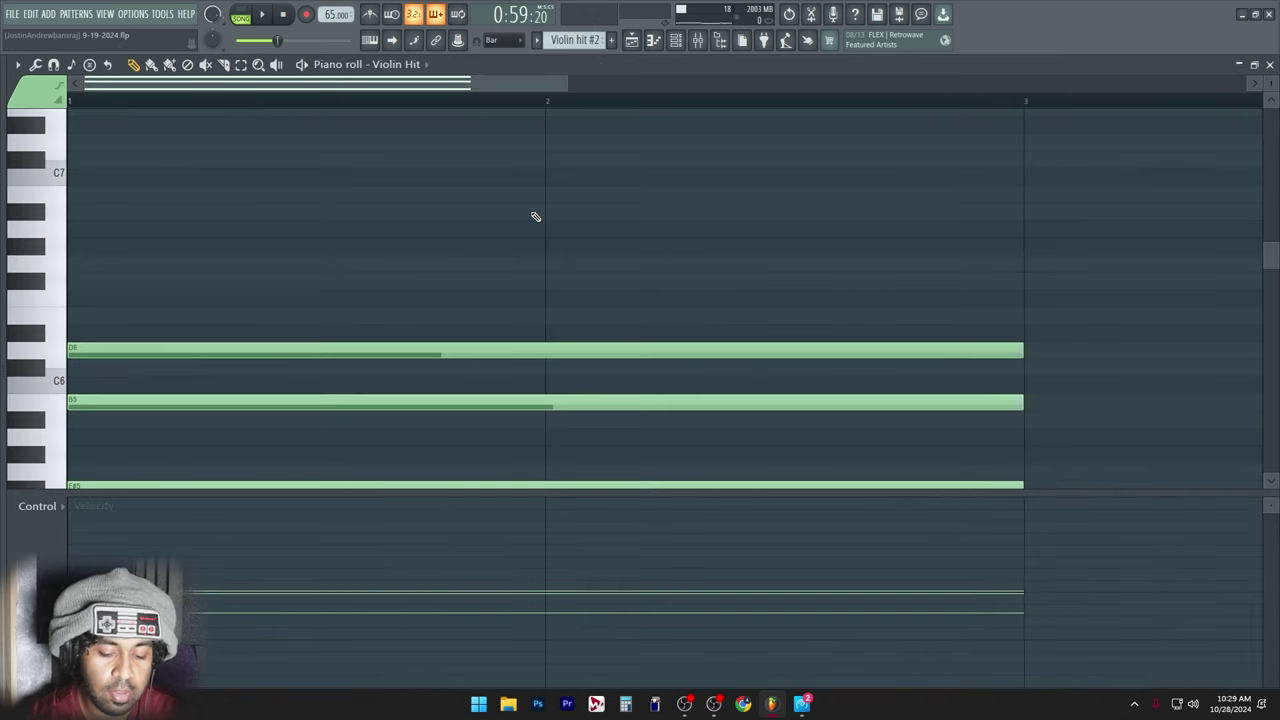
key("ctrl+Up")
key("space")
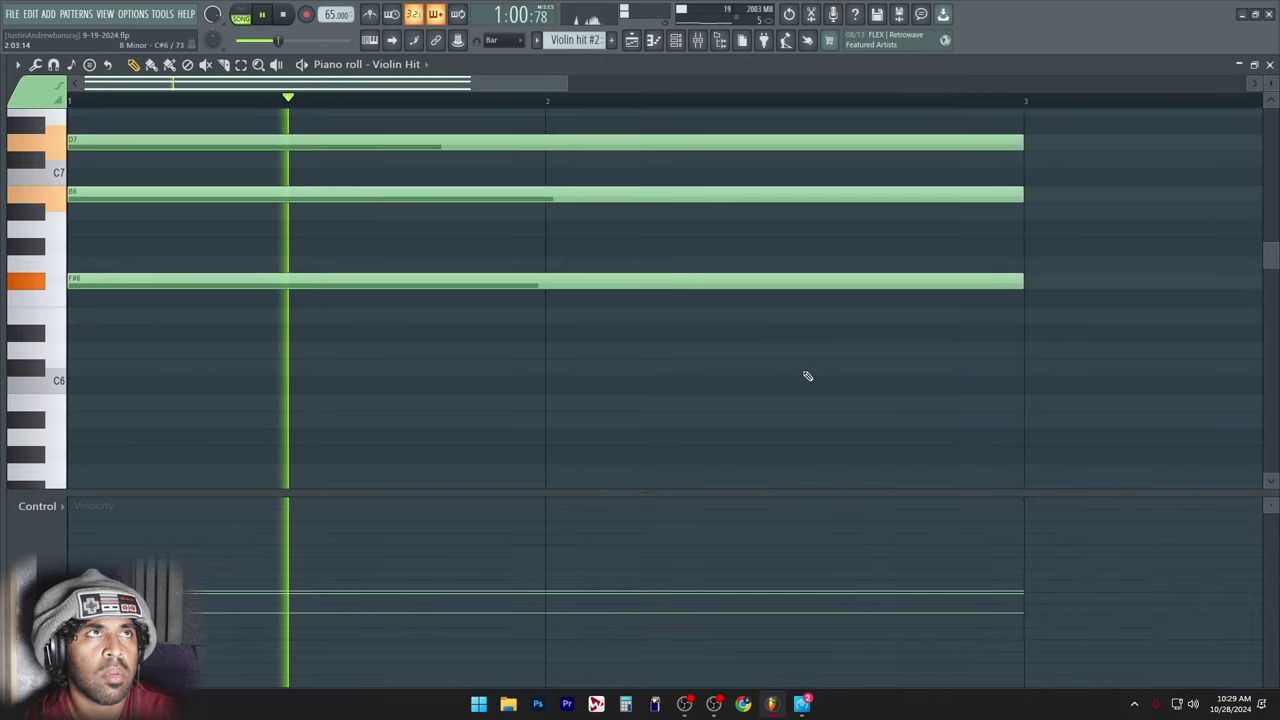
left_click(1270, 64)
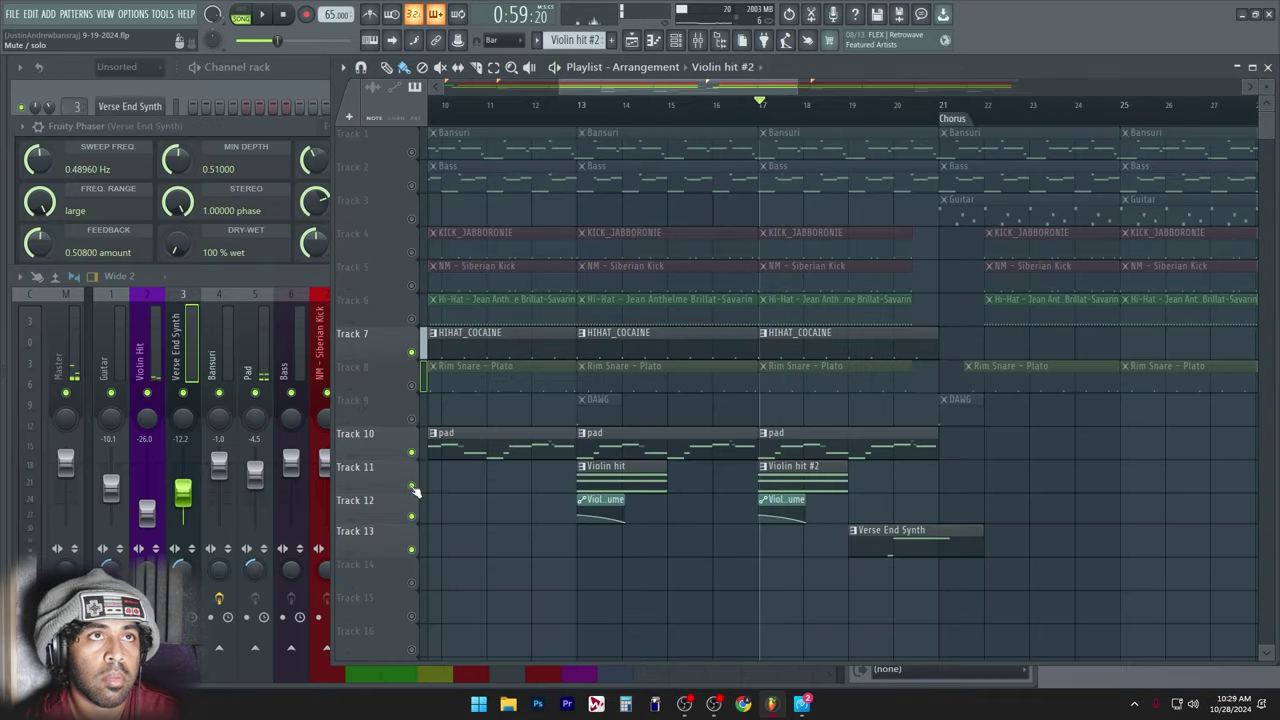
Unsolo the playlist tracks and cut the high shelf of the Hi-Hat mixer track to about -5.7 dB at 5.0 kHz.
left_click(411, 486, "ctrl")
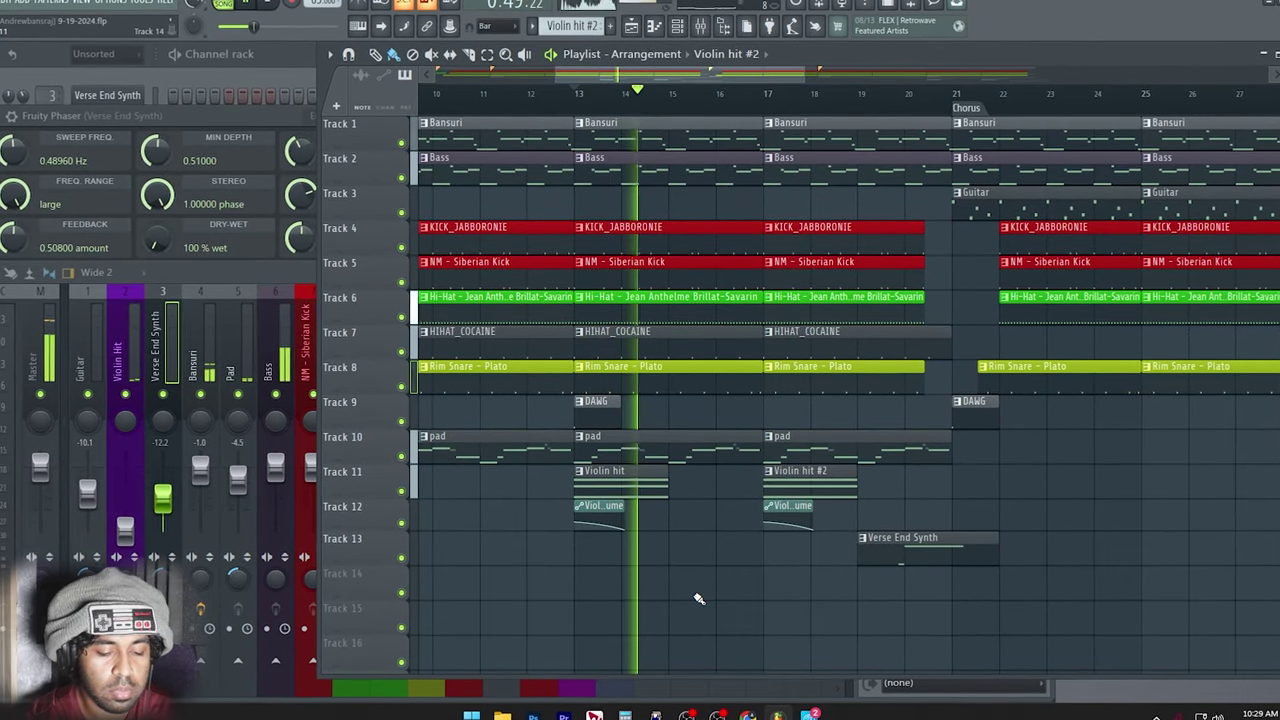
left_click(190, 371)
left_click(356, 328)
left_click(392, 334)
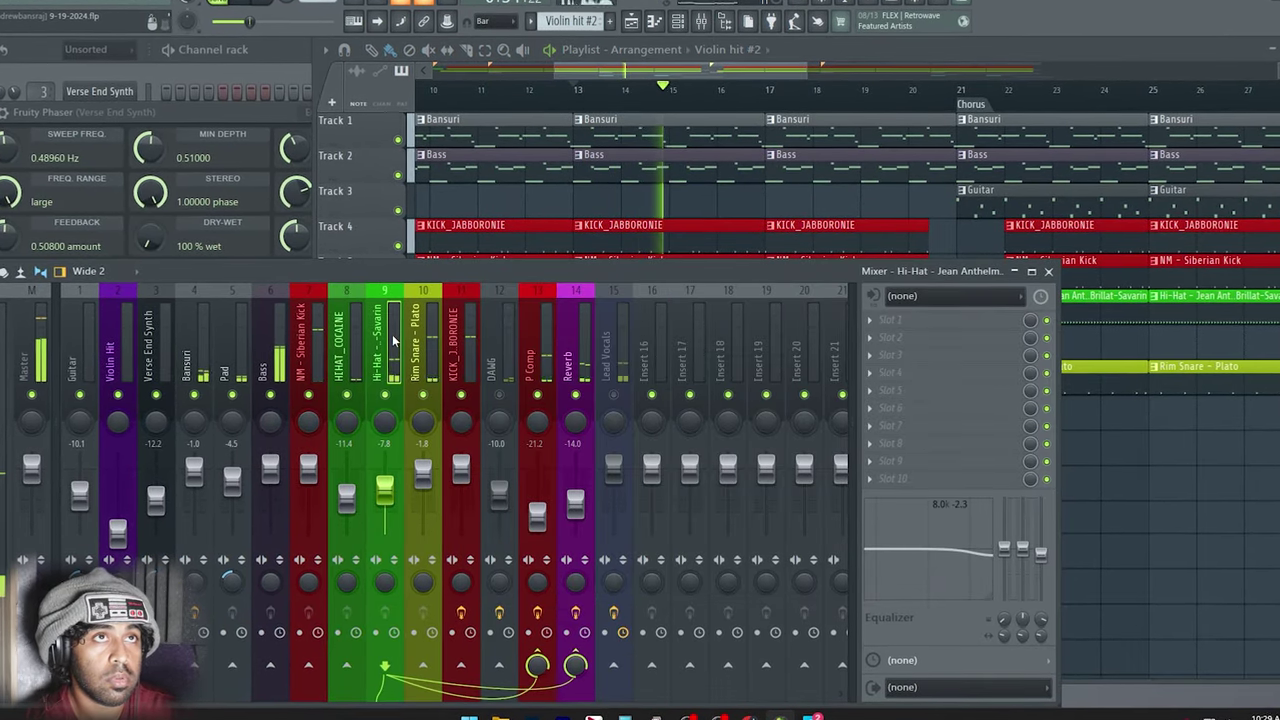
left_click_drag(1040, 563, 1044, 590)
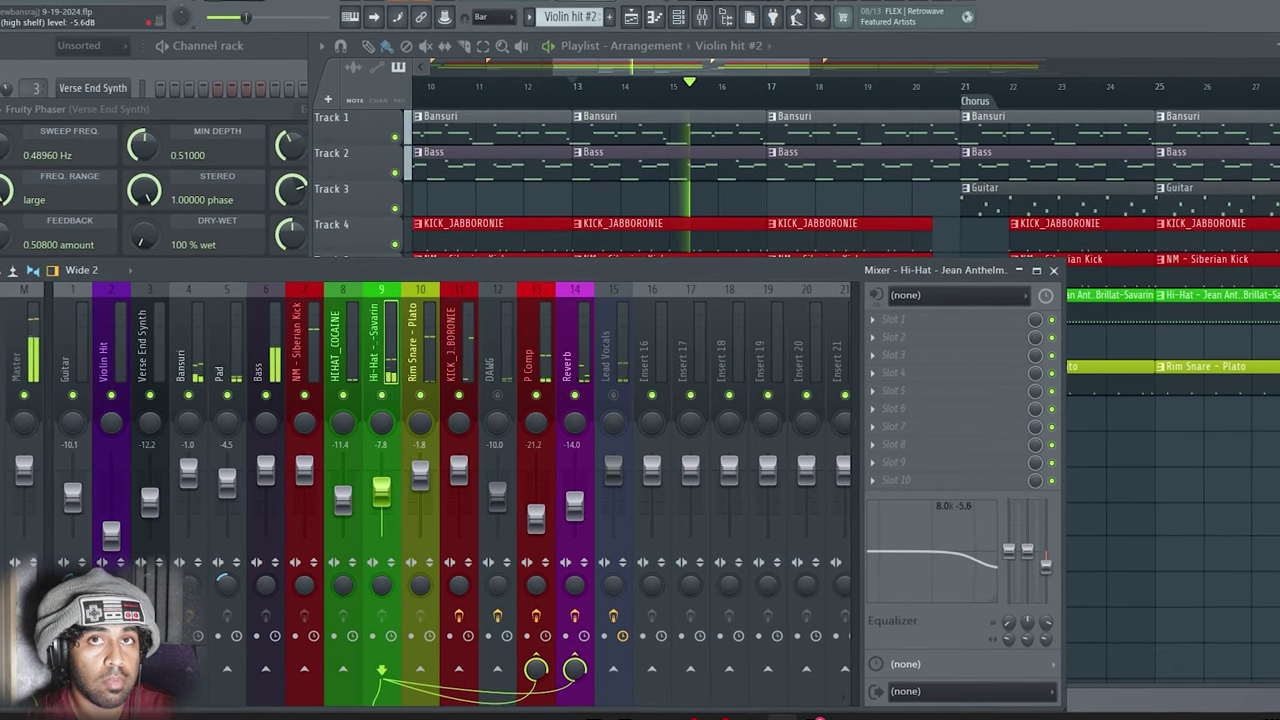
left_click_drag(1048, 622, 1048, 642)
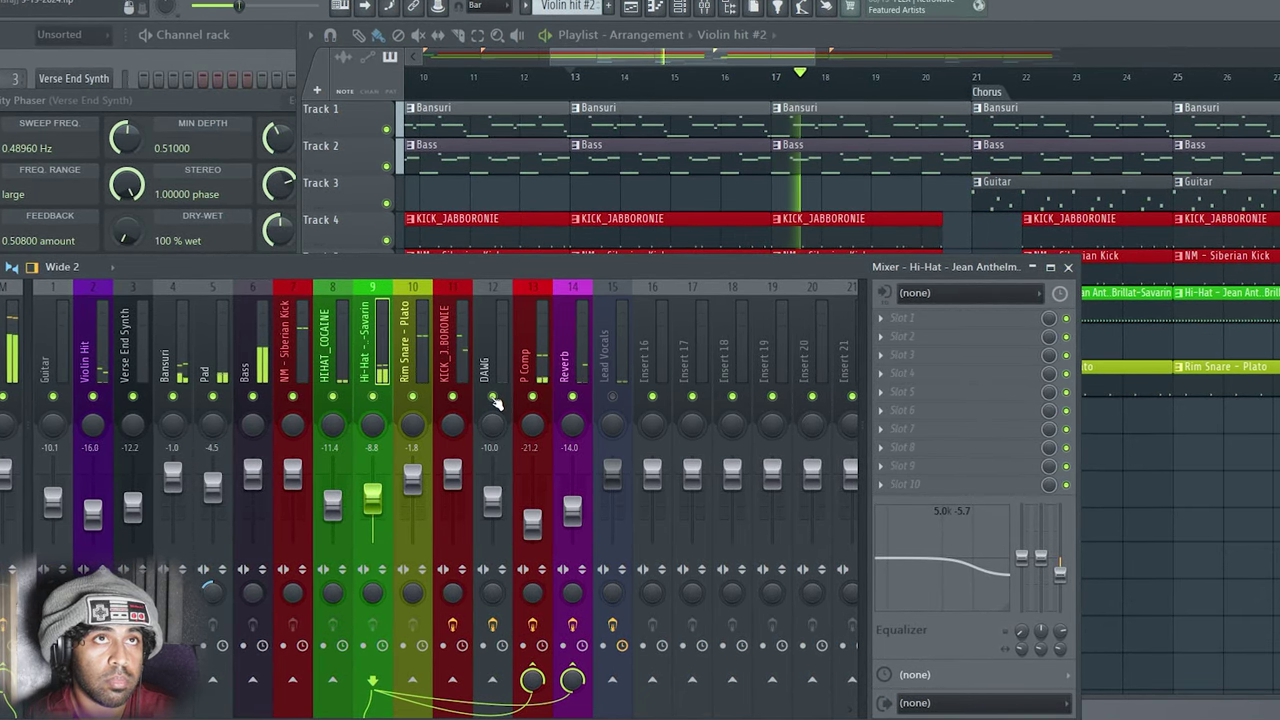
Move Violin hit #2 and its volume automation to bar 19, and copy the bar 13 Violin hit and automation to bar 17.
left_click(1121, 537)
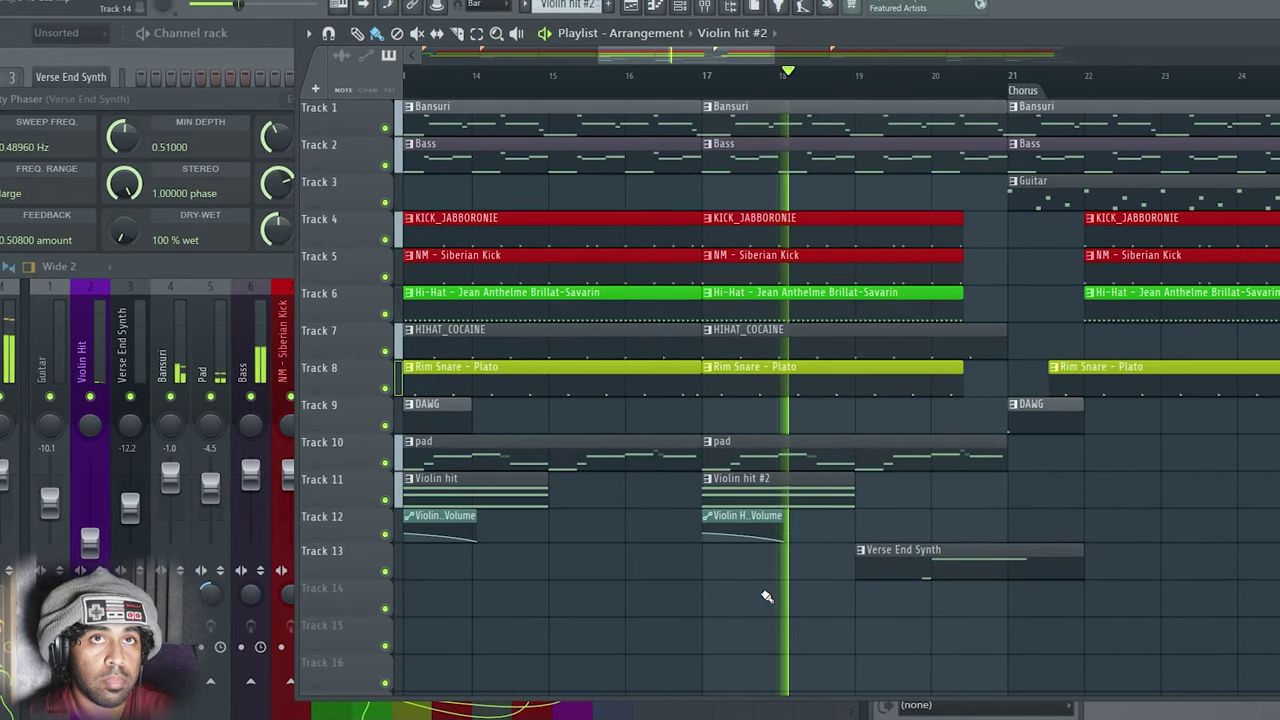
left_click_drag(790, 571, 860, 487)
left_click(735, 575, "ctrl")
left_click_drag(692, 578, 855, 492)
key("space")
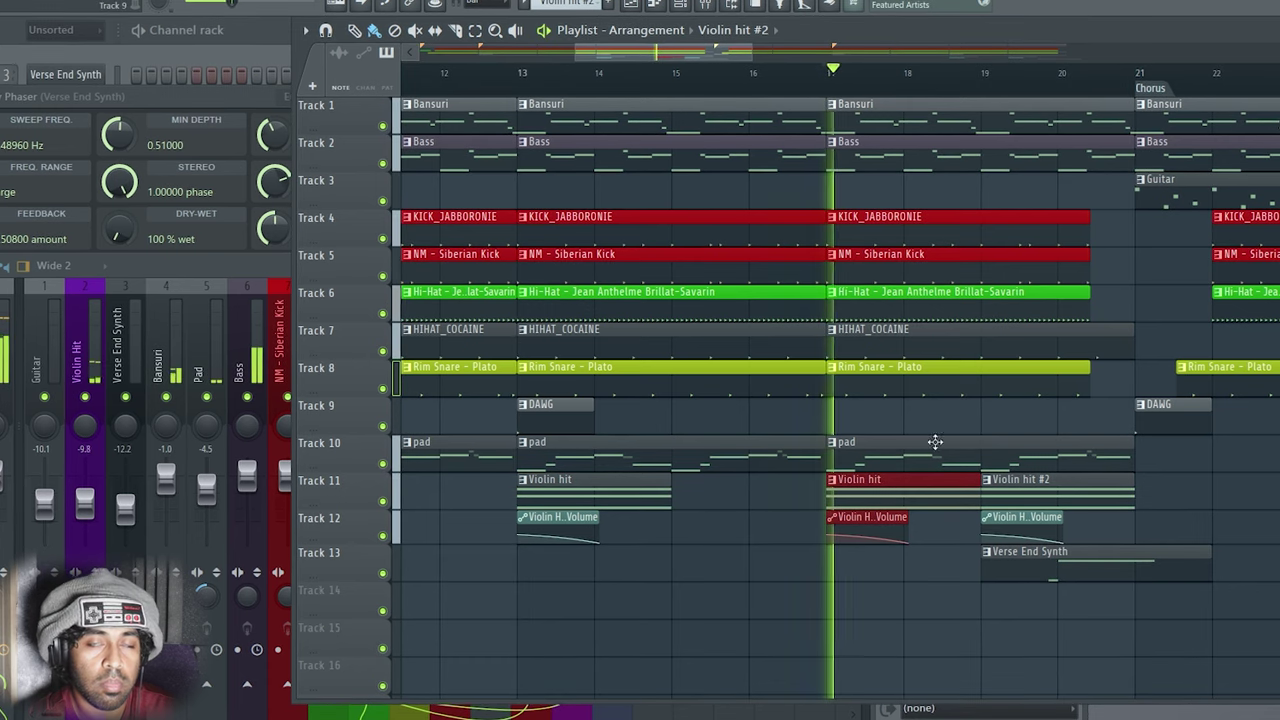
left_click(944, 628)
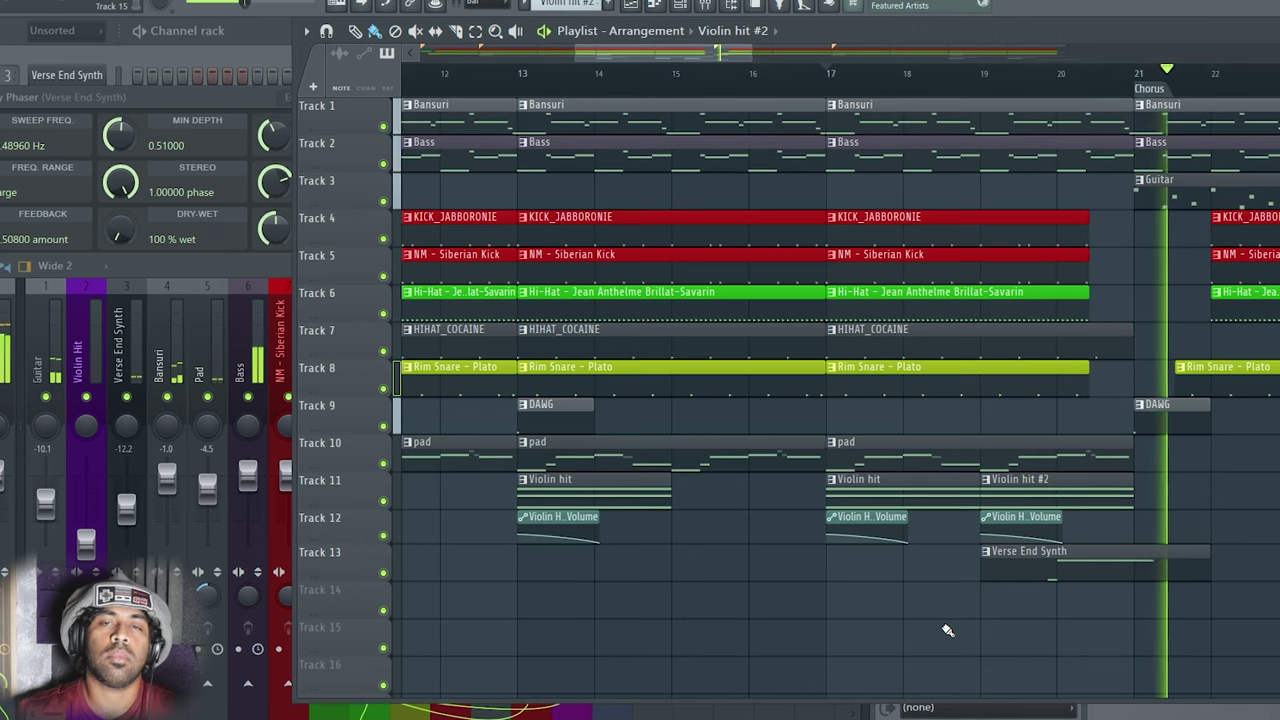
Replace the violin, volume automation and synth clips of Verse 2 with a copy of those from the first verse.
right_click(843, 619, "ctrl")
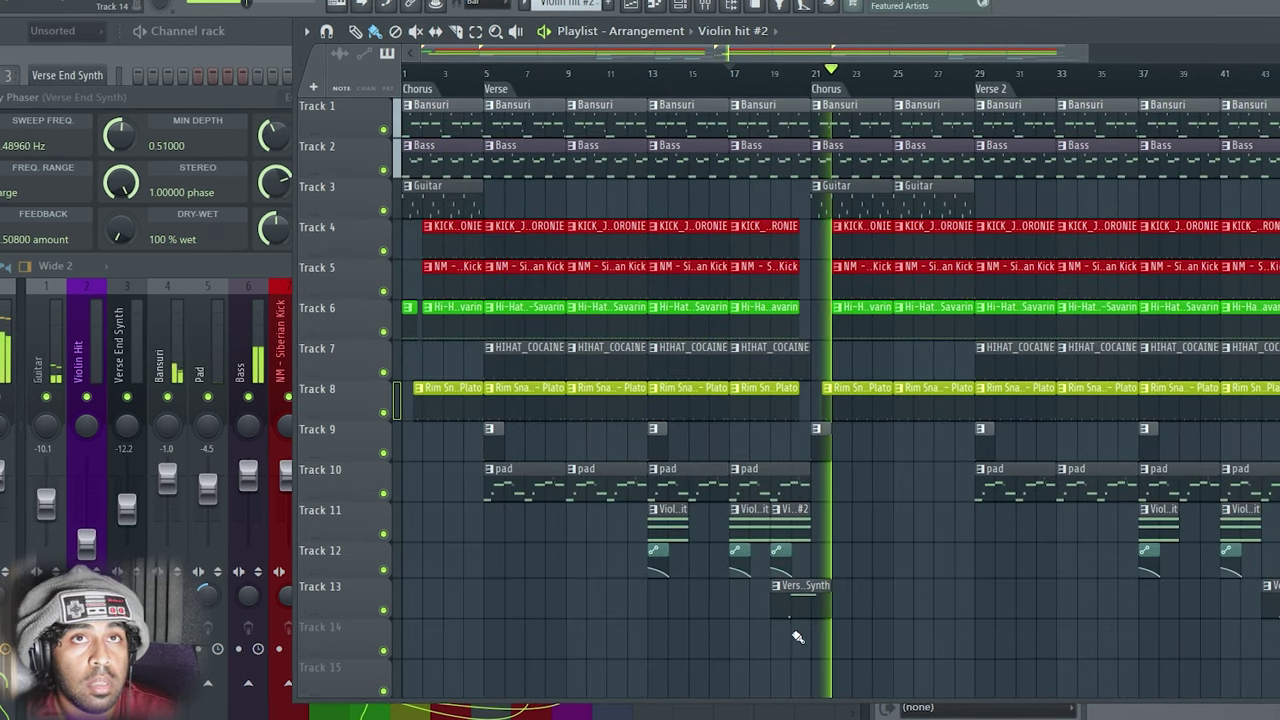
left_click_drag(1279, 657, 989, 544)
key("Delete")
key("space")
left_click_drag(902, 660, 540, 502)
left_click_drag(668, 522, 1146, 525)
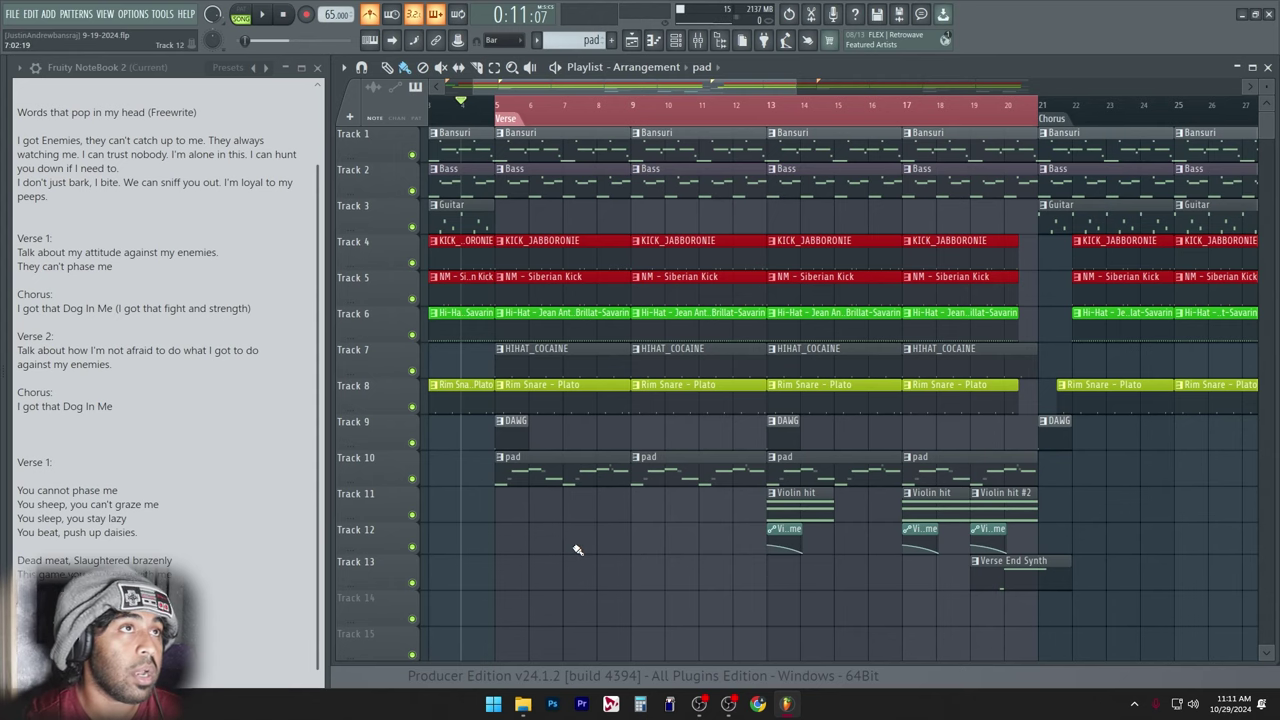
scroll(640, 560, "left", 2)
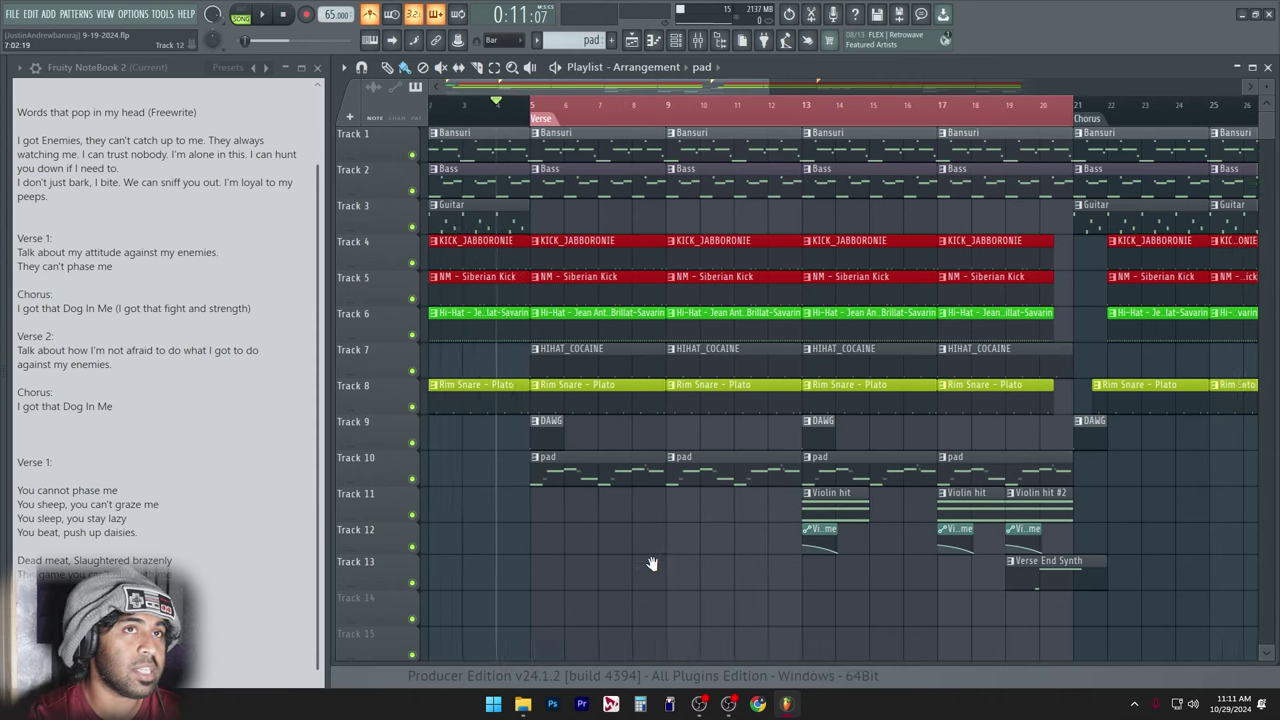